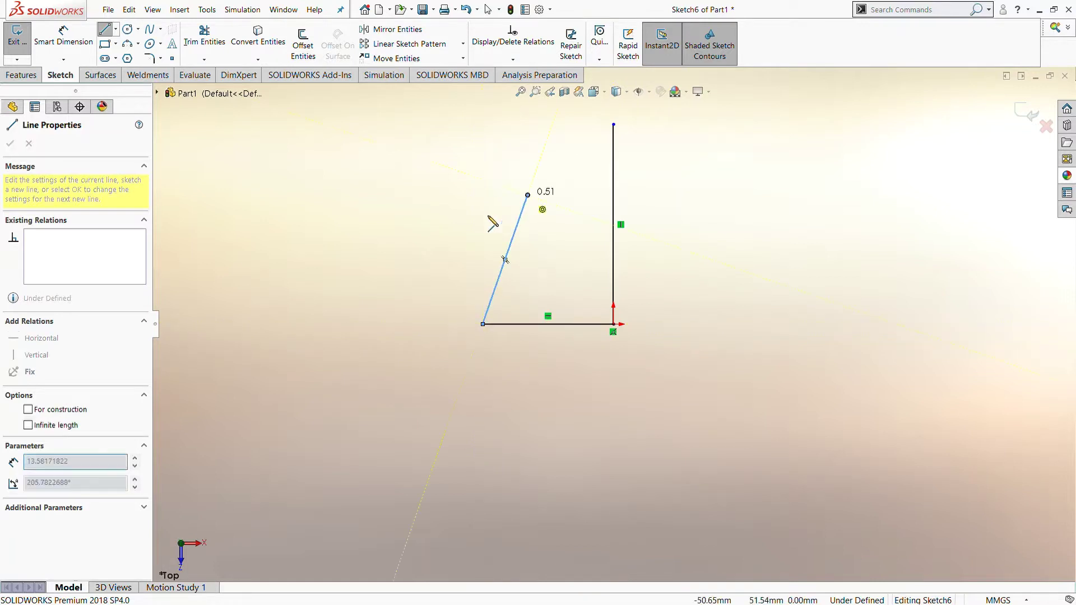
# Finish the line chain and dimension the horizontal base line's length to 64 mm.
pyautogui.press('Escape')
pyautogui.click(69, 32)
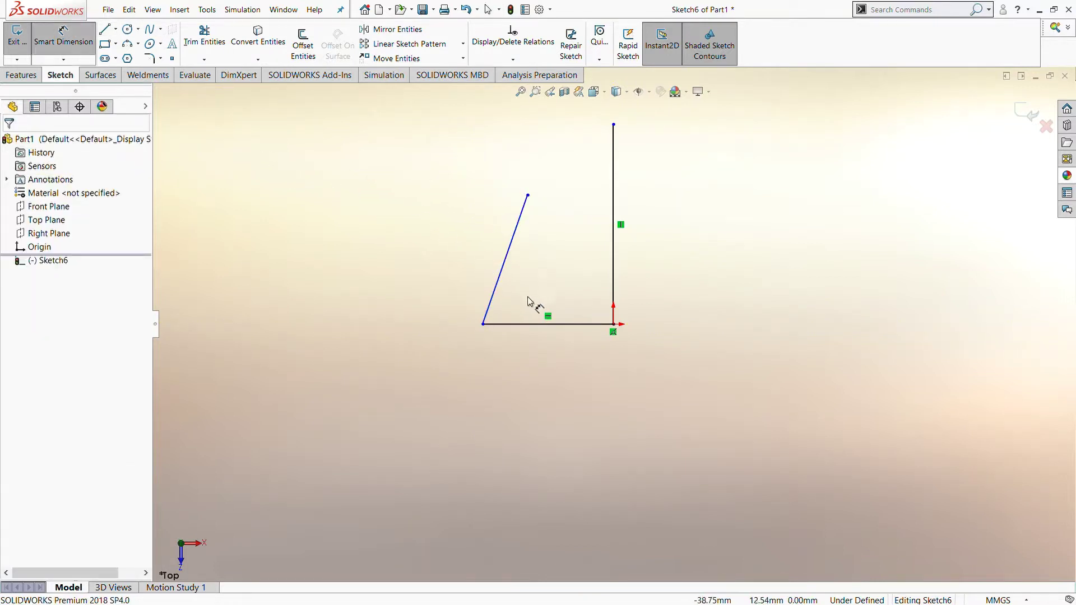
pyautogui.click(543, 325)
pyautogui.click(548, 377)
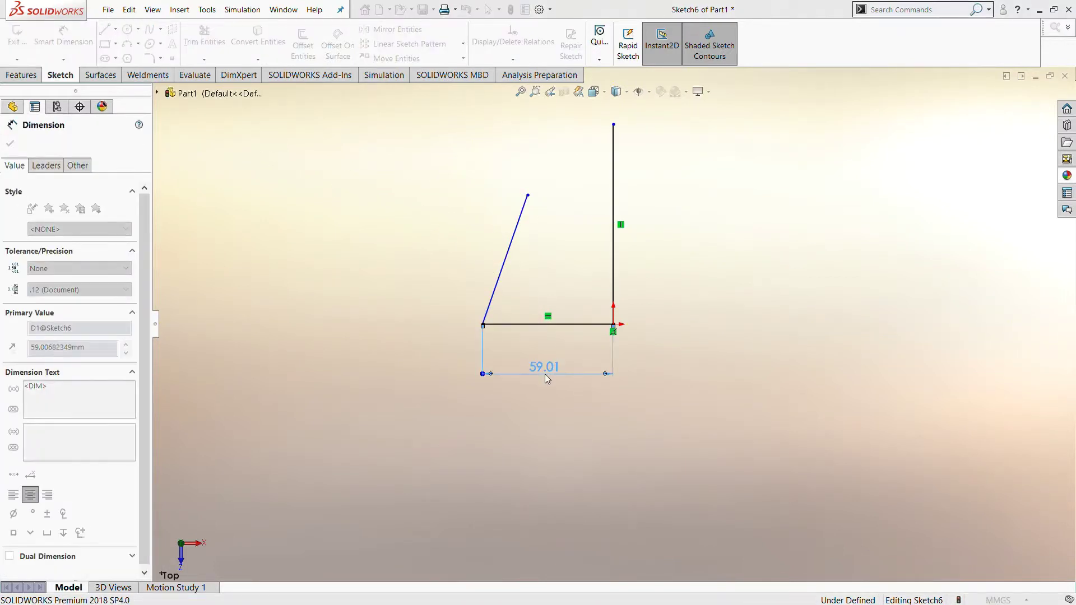
pyautogui.write('64')
pyautogui.press('Return')
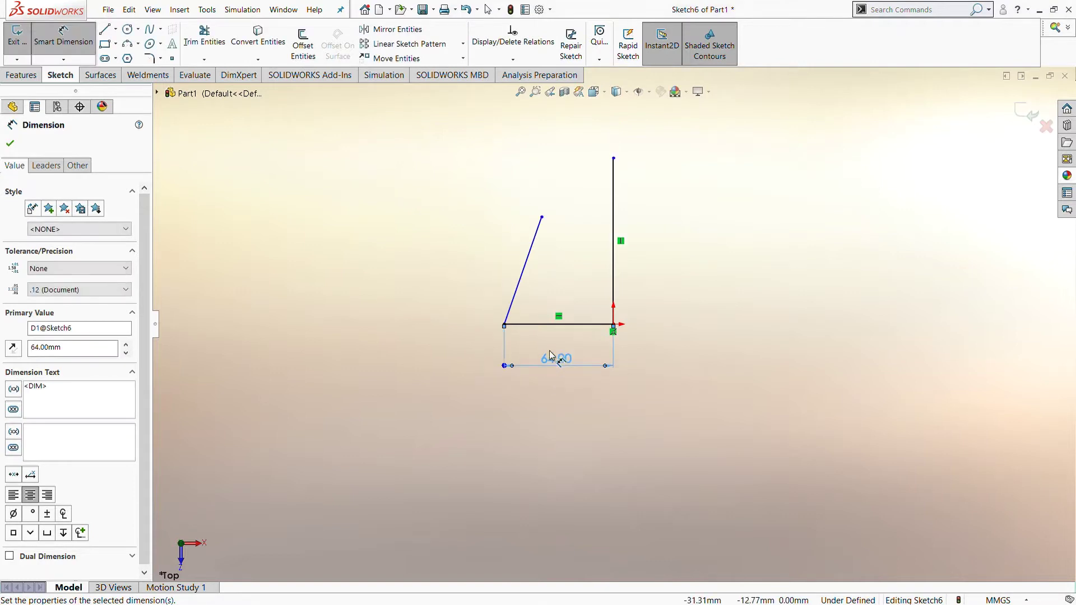
# Dimension the angle between the slanted line and the horizontal base line to 75°.
pyautogui.click(511, 285)
pyautogui.click(539, 319)
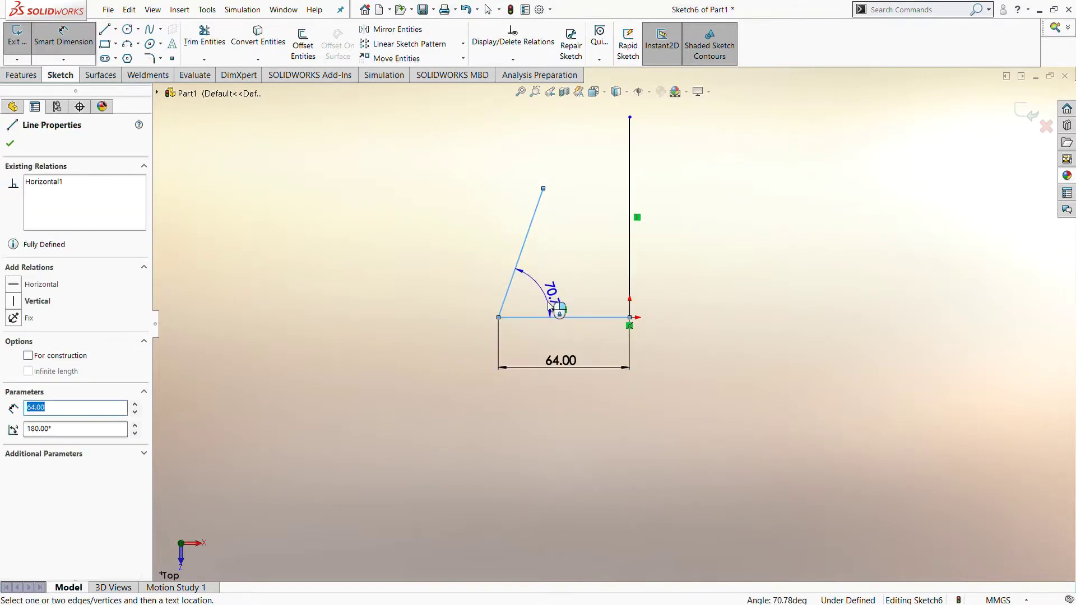
pyautogui.click(549, 304)
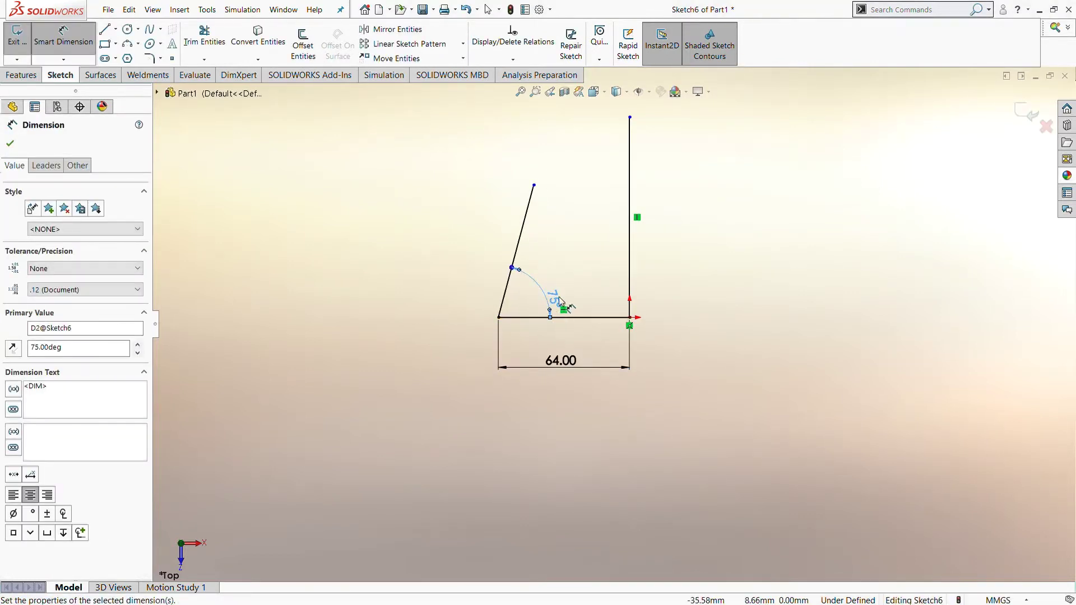
pyautogui.write('75')
pyautogui.press('Return')
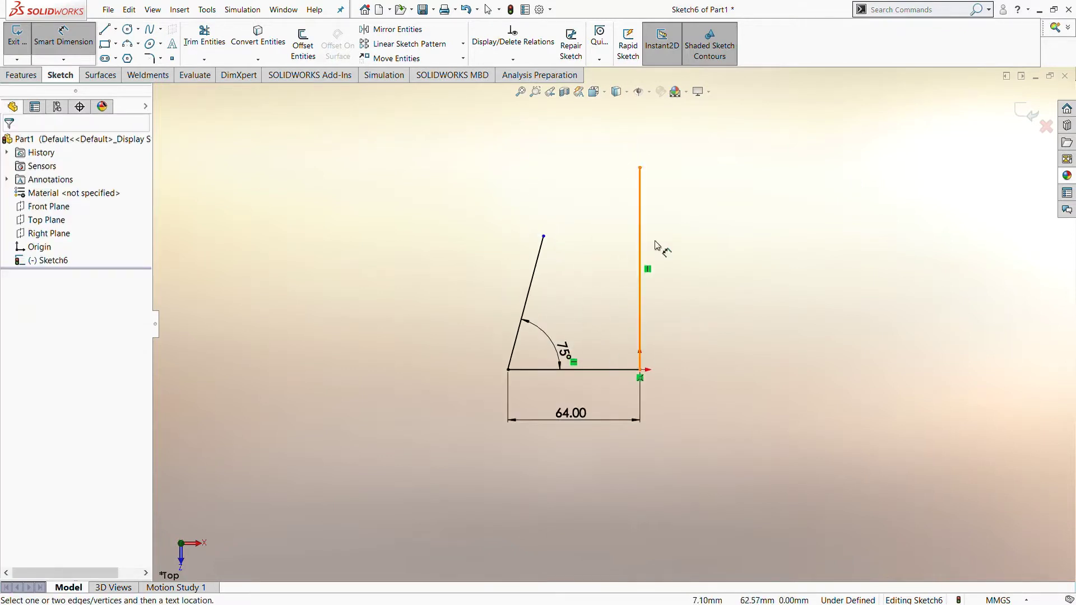
# Dimension the vertical line rising from the origin to a length of 100 mm.
pyautogui.click(642, 269)
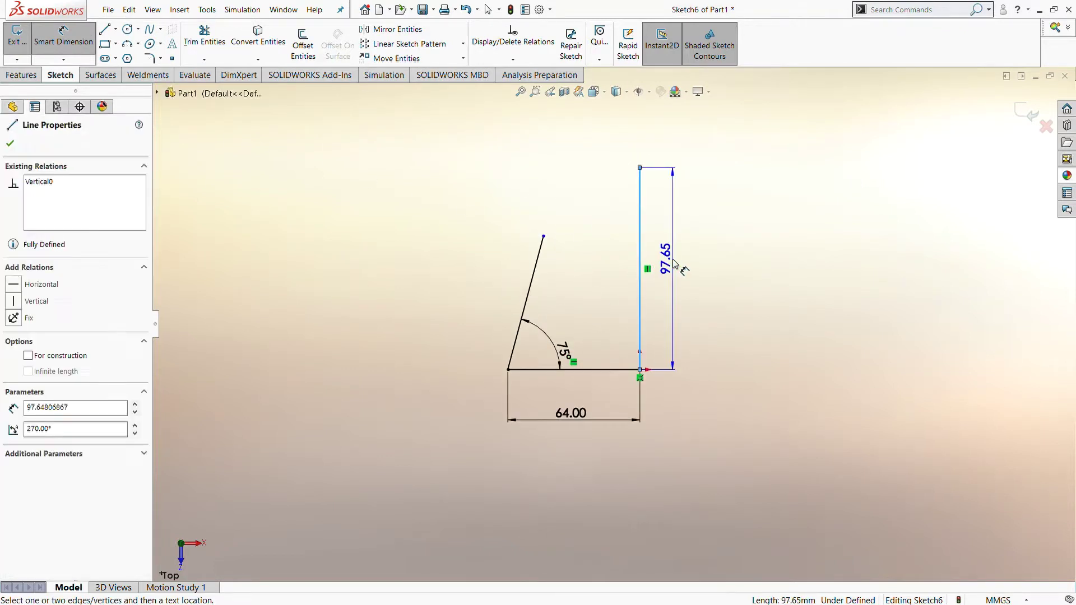
pyautogui.click(673, 263)
pyautogui.press('Escape')
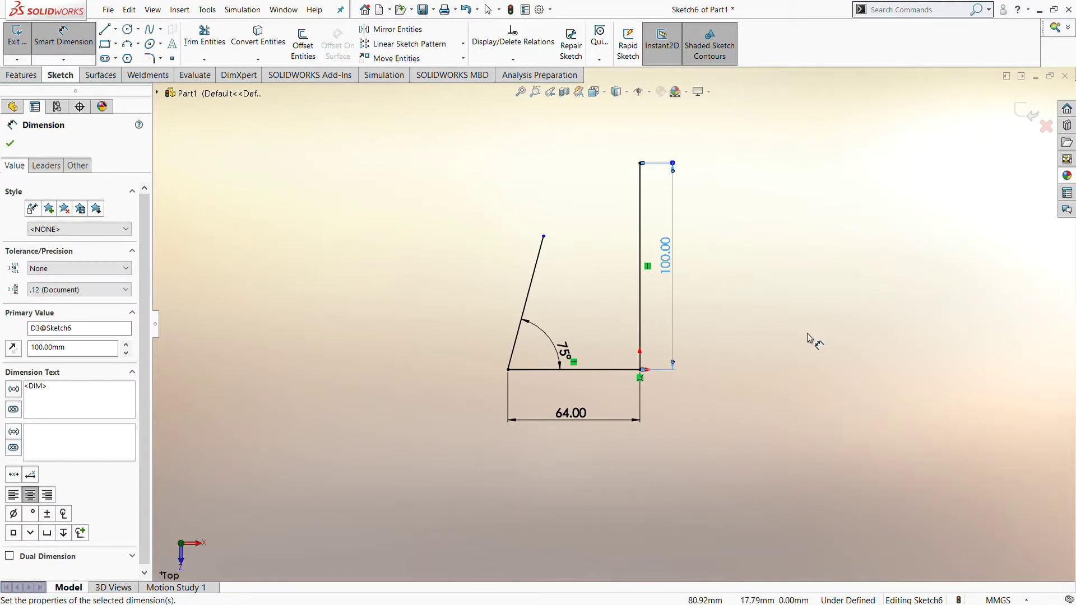
# Mirror the slanted line and the horizontal base line about the vertical line, keeping the originals.
pyautogui.click(397, 29)
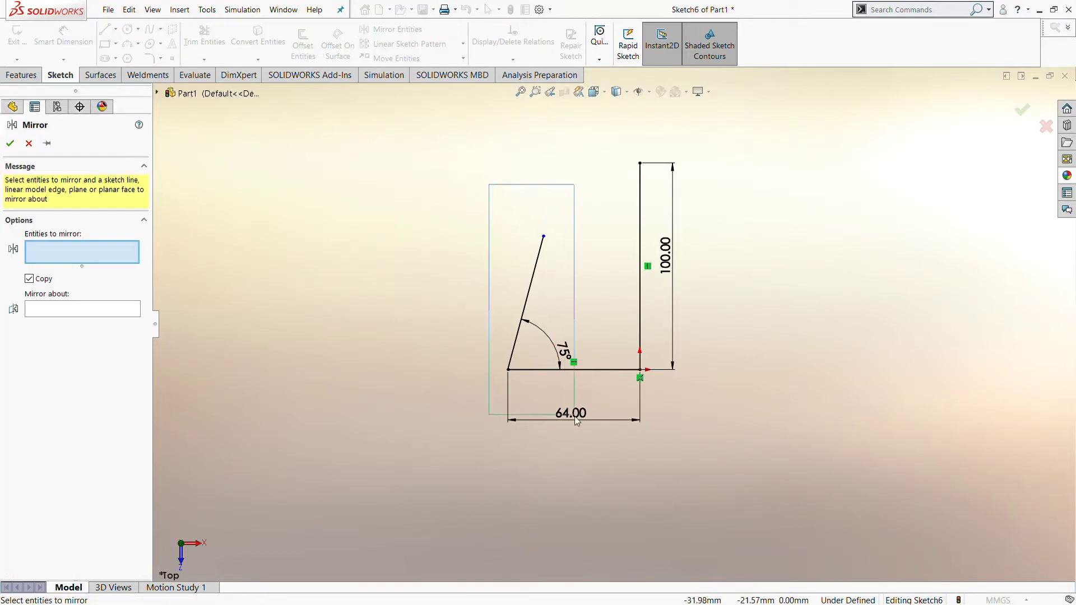
pyautogui.moveTo(577, 421); pyautogui.dragTo(607, 467)
pyautogui.click(586, 370)
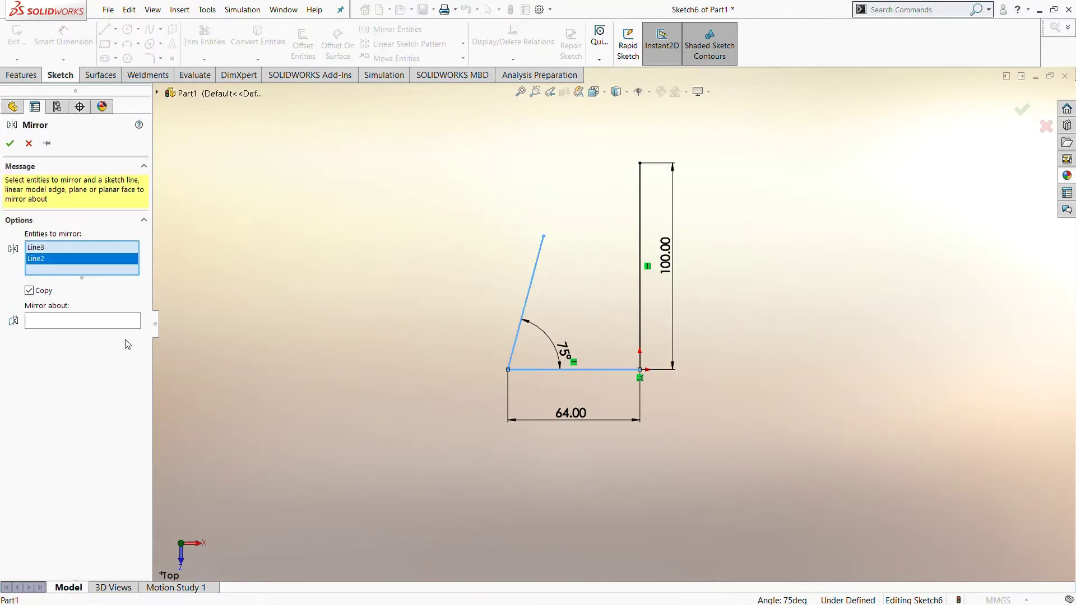
pyautogui.rightClick(567, 336)
pyautogui.click(639, 318)
pyautogui.click(10, 144)
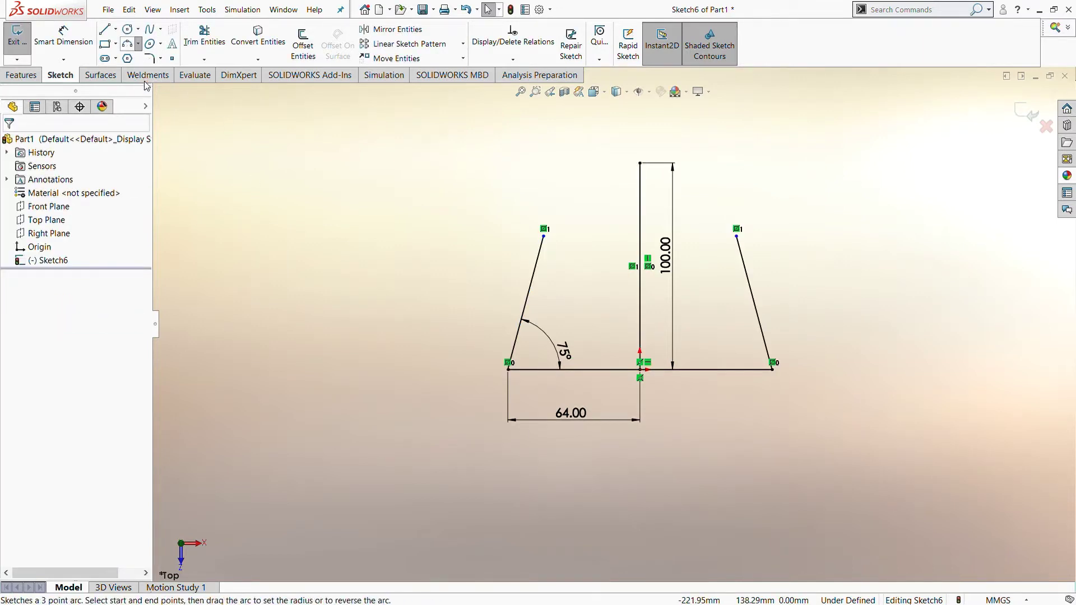
# Sketch a three-point arc of about 53 mm radius joining the upper ends of the two slanted lines.
pyautogui.click(139, 45)
pyautogui.click(544, 236)
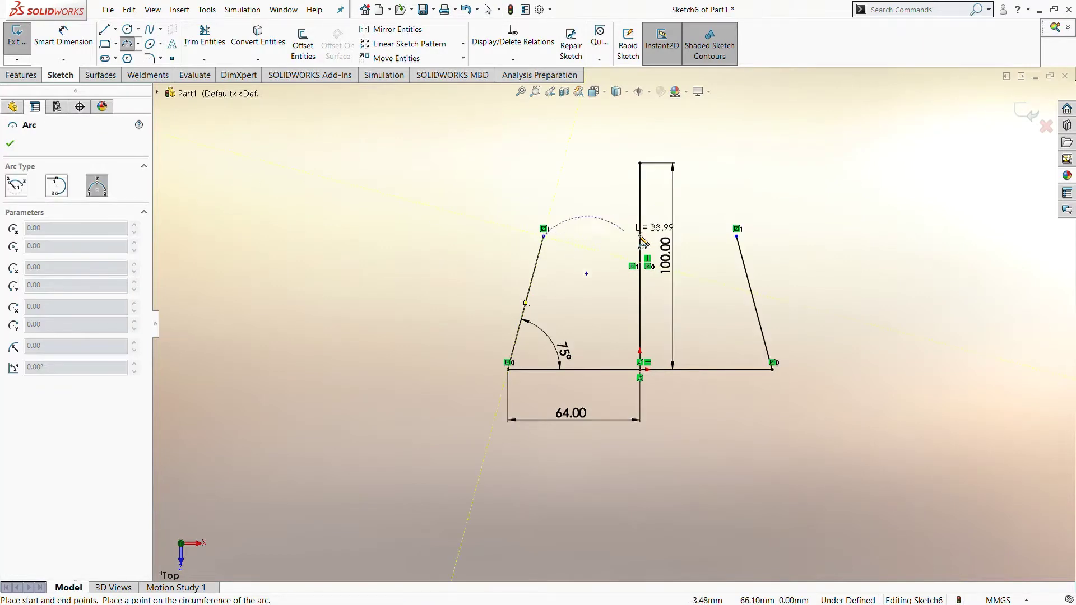
pyautogui.click(736, 236)
pyautogui.click(694, 196)
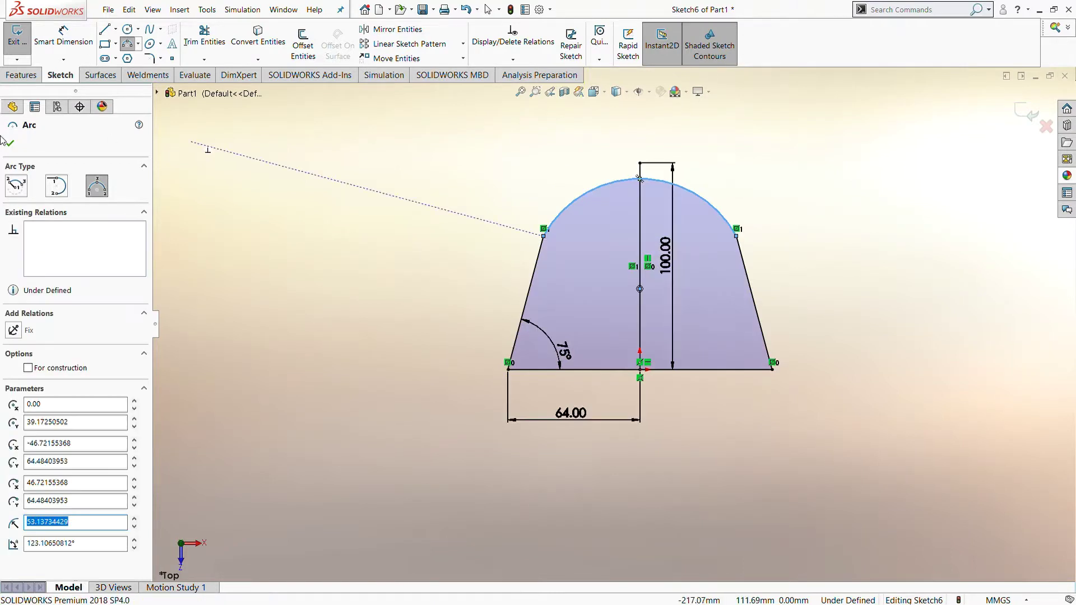
pyautogui.click(10, 143)
# Dimension the top arc's radius to 75 mm.
pyautogui.click(64, 37)
pyautogui.click(605, 193)
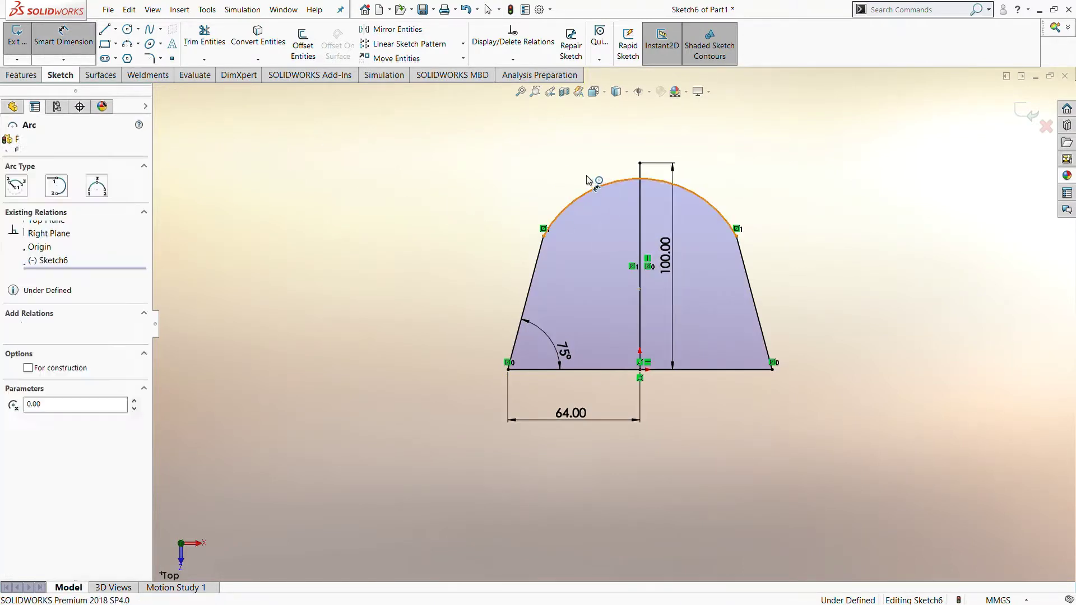
pyautogui.click(555, 167)
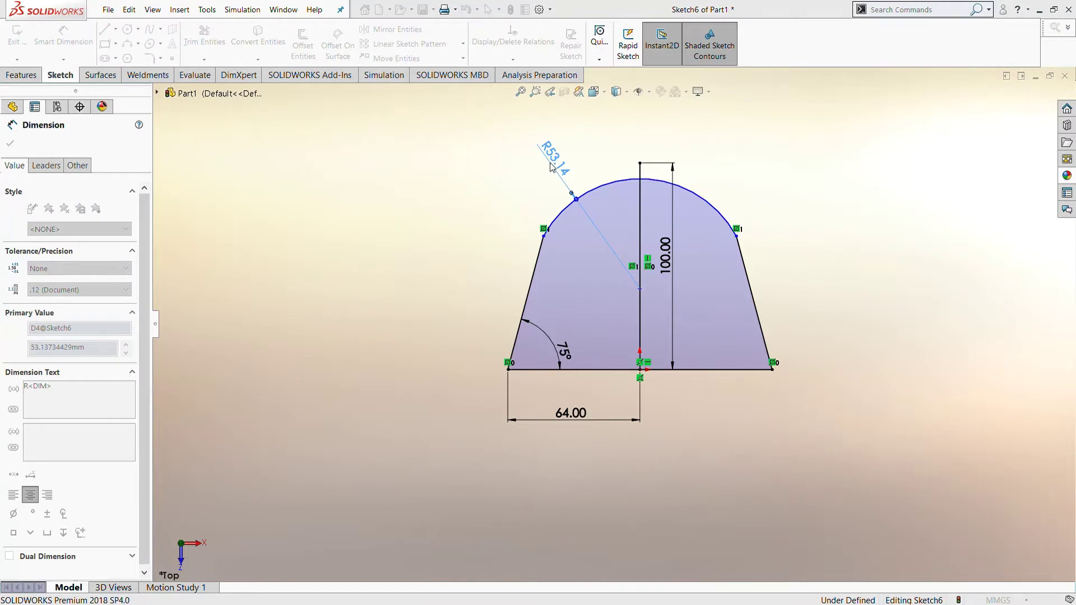
pyautogui.write('75')
pyautogui.press('Return')
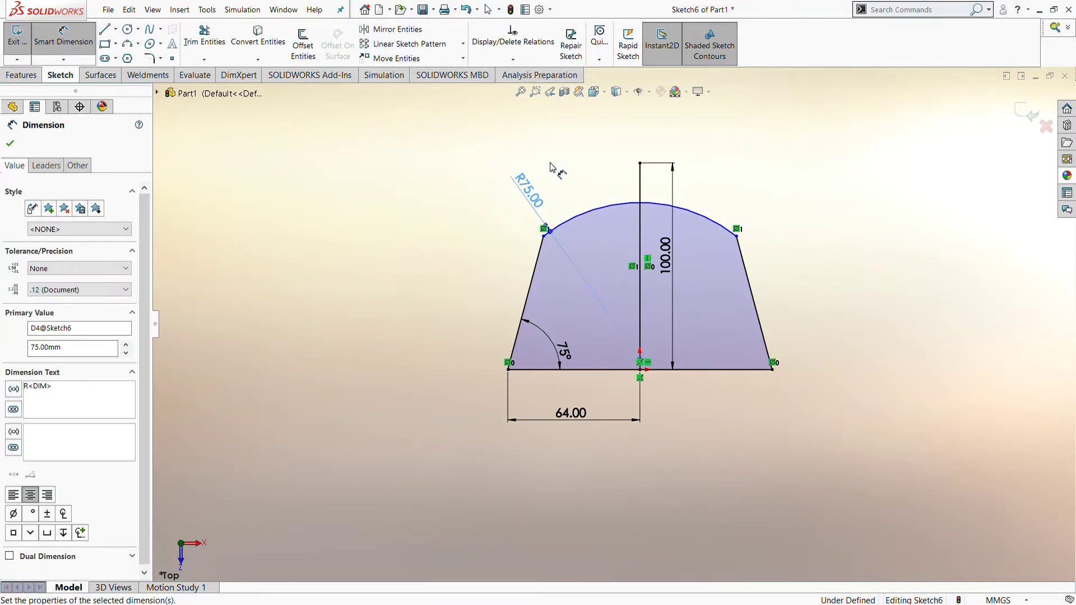
pyautogui.click(481, 211)
pyautogui.click(620, 209)
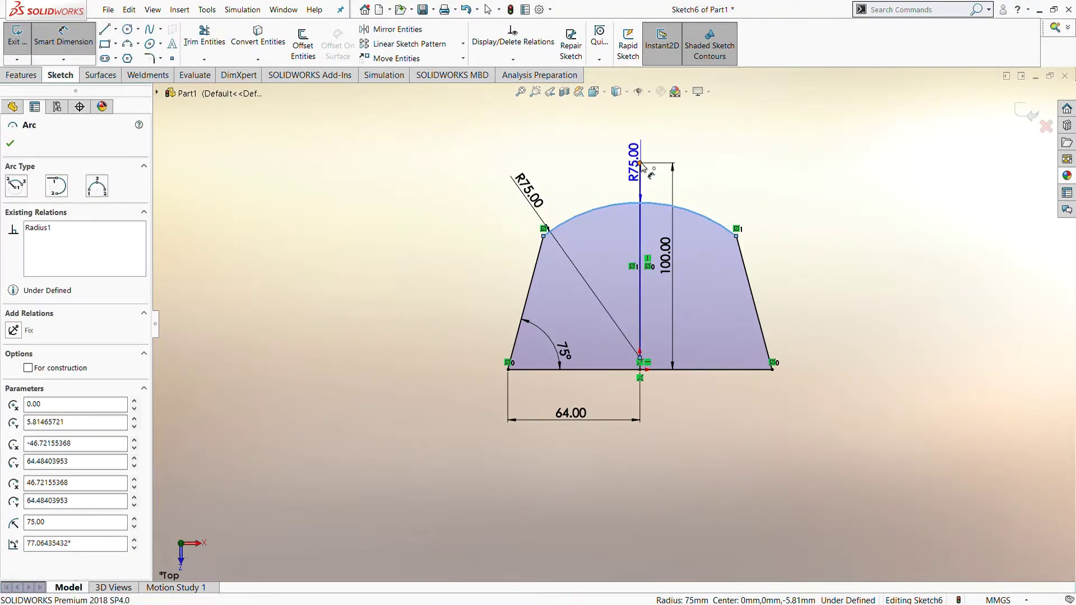
pyautogui.click(641, 164)
pyautogui.press('Escape')
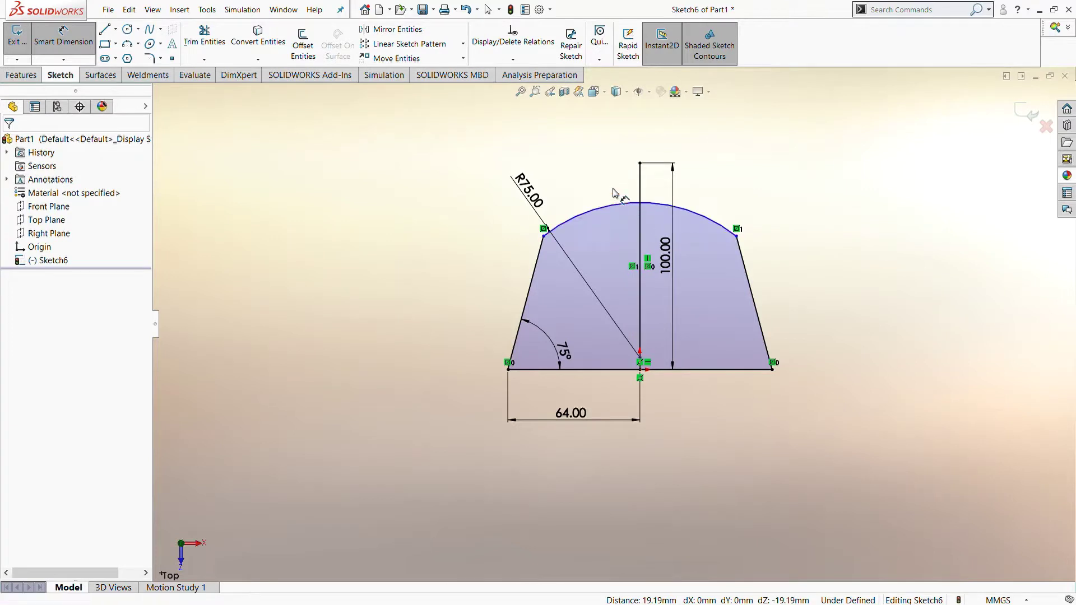
pyautogui.press('Escape')
pyautogui.click(621, 203)
pyautogui.click(640, 163)
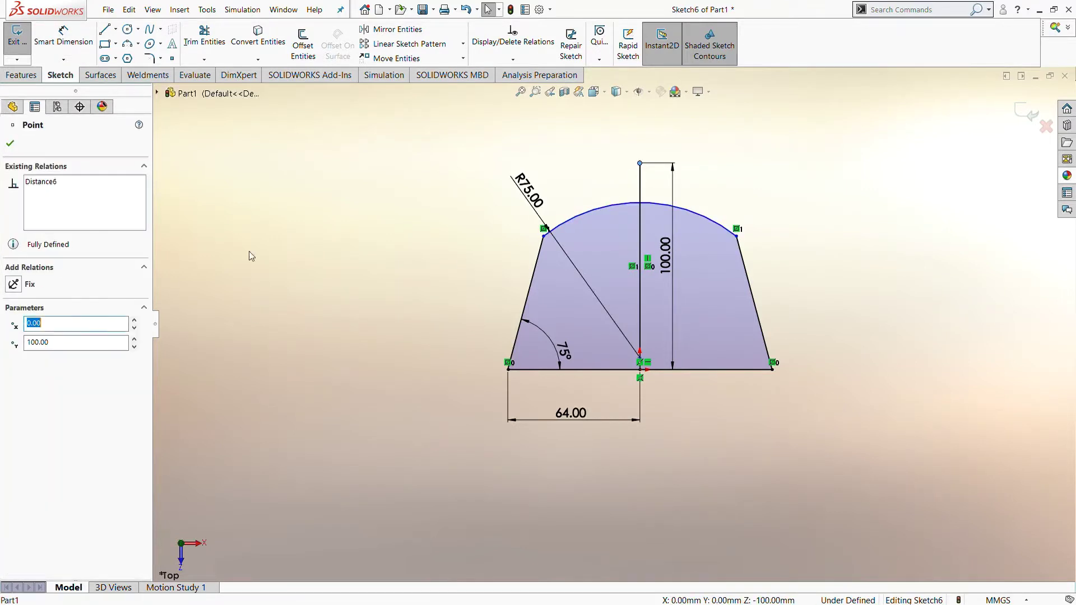
pyautogui.click(10, 144)
# Add a Midpoint relation between the top arc and the upper endpoint of the vertical line.
pyautogui.click(528, 62)
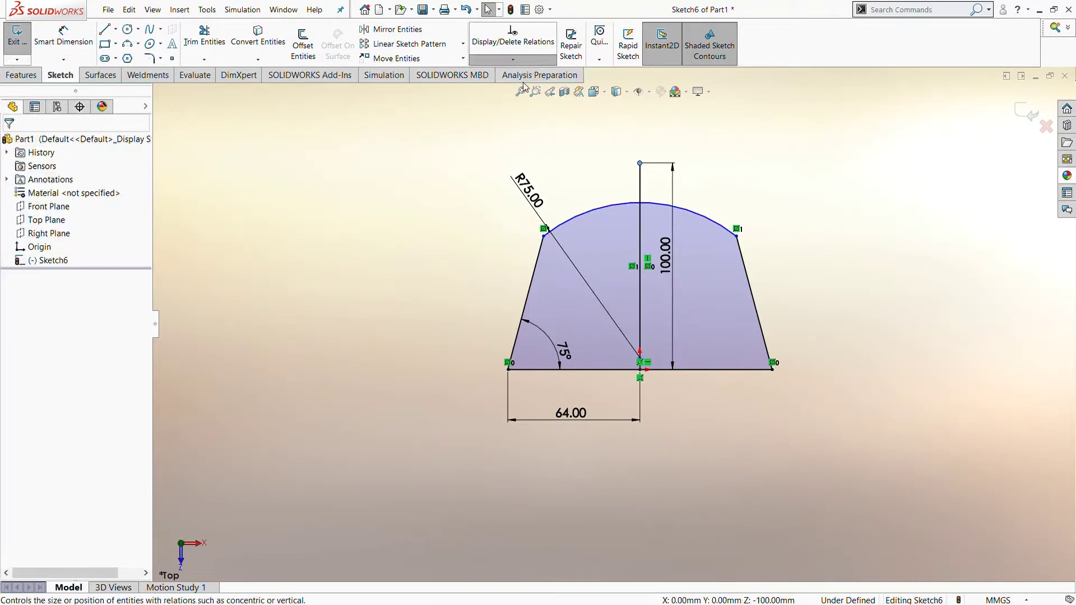
pyautogui.click(523, 88)
pyautogui.click(629, 204)
pyautogui.click(638, 165)
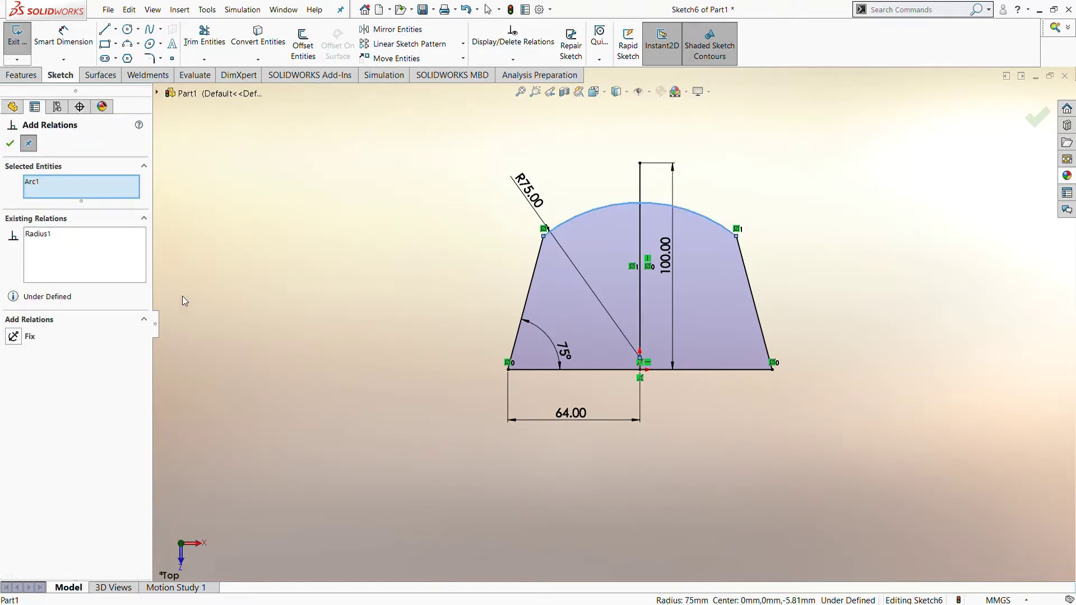
pyautogui.click(640, 164)
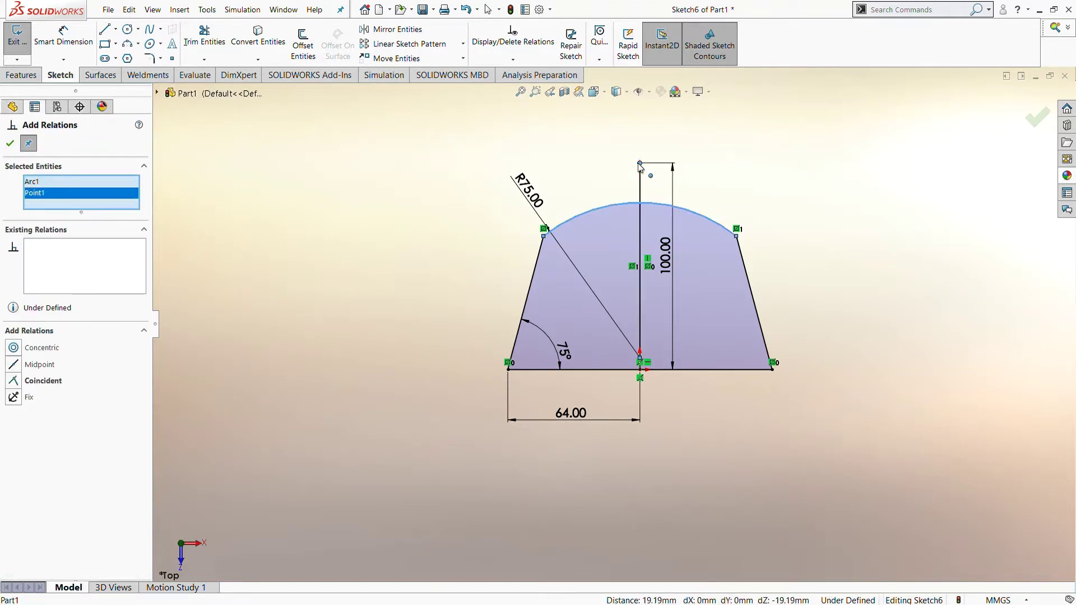
pyautogui.click(6, 364)
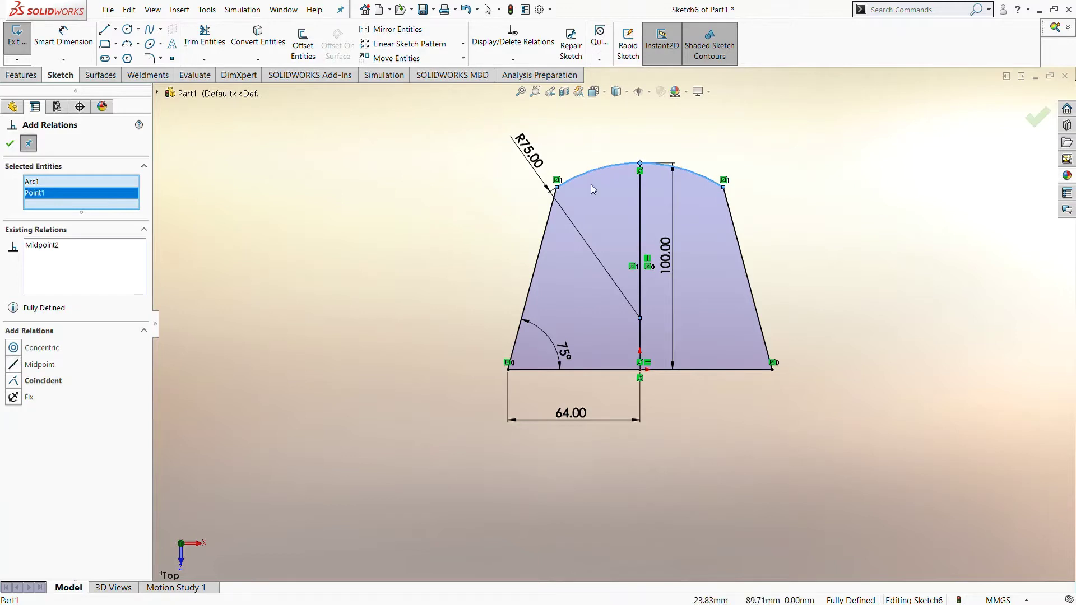
# Add a Horizontal relation between the two endpoints of the top arc.
pyautogui.click(556, 187)
pyautogui.click(724, 187)
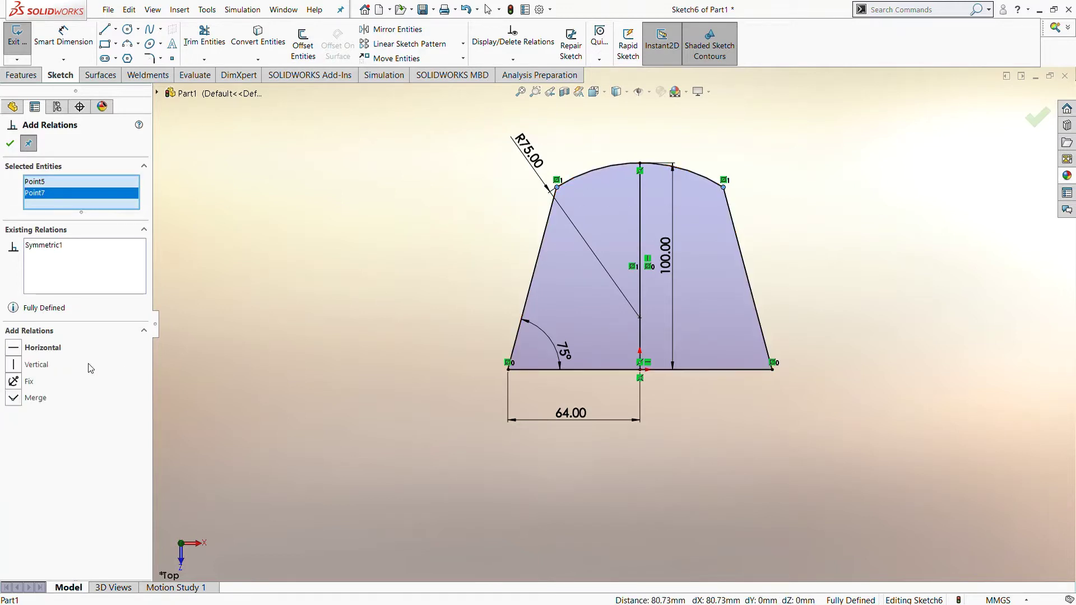
pyautogui.click(10, 143)
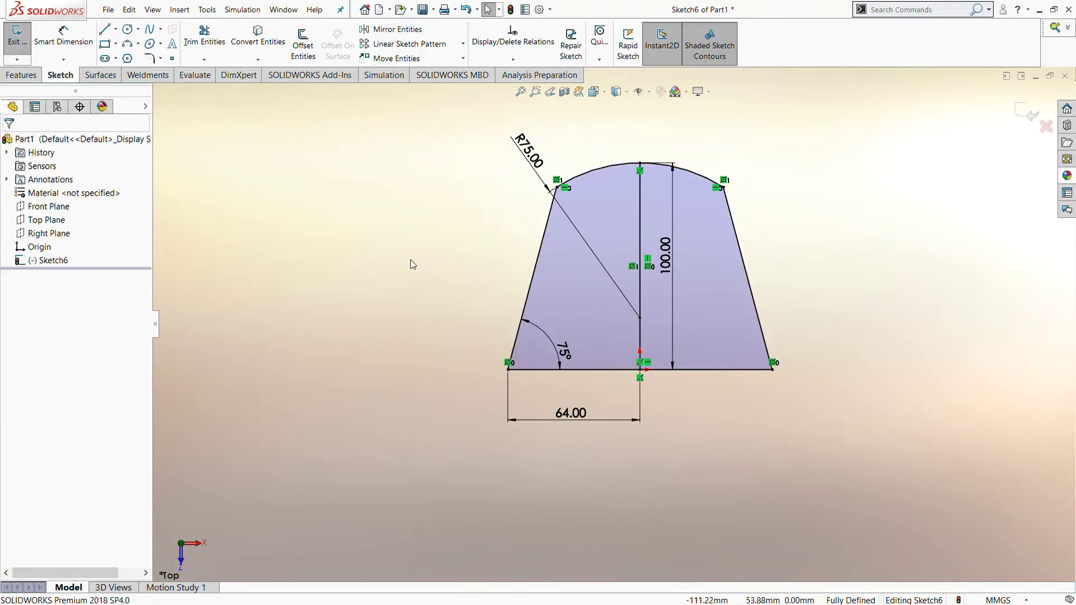
# Power-trim the vertical centre line out of the sketch profile.
pyautogui.click(21, 76)
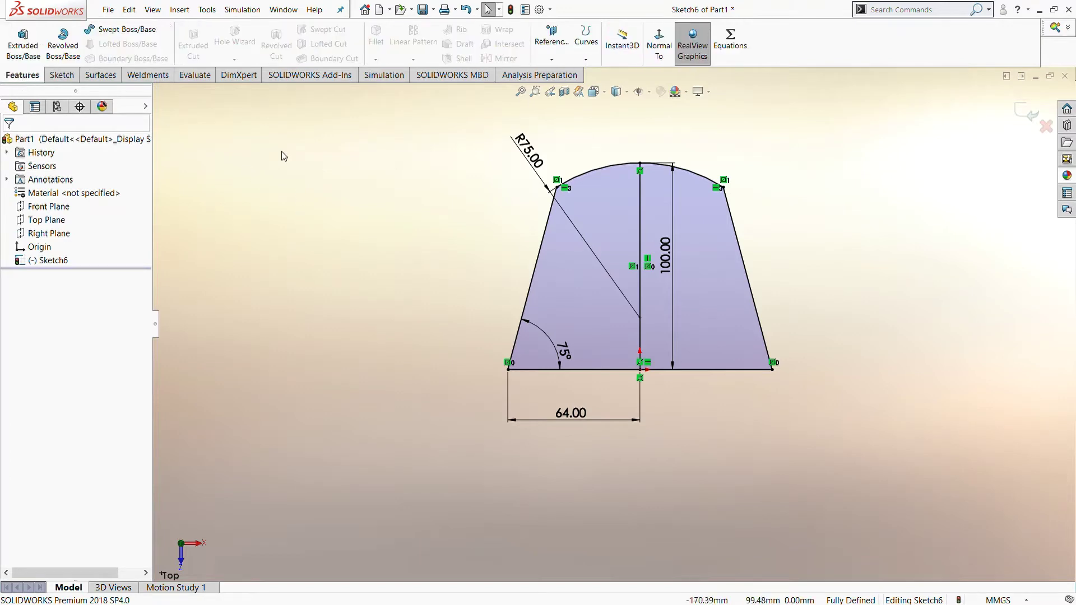
pyautogui.click(60, 75)
pyautogui.click(205, 35)
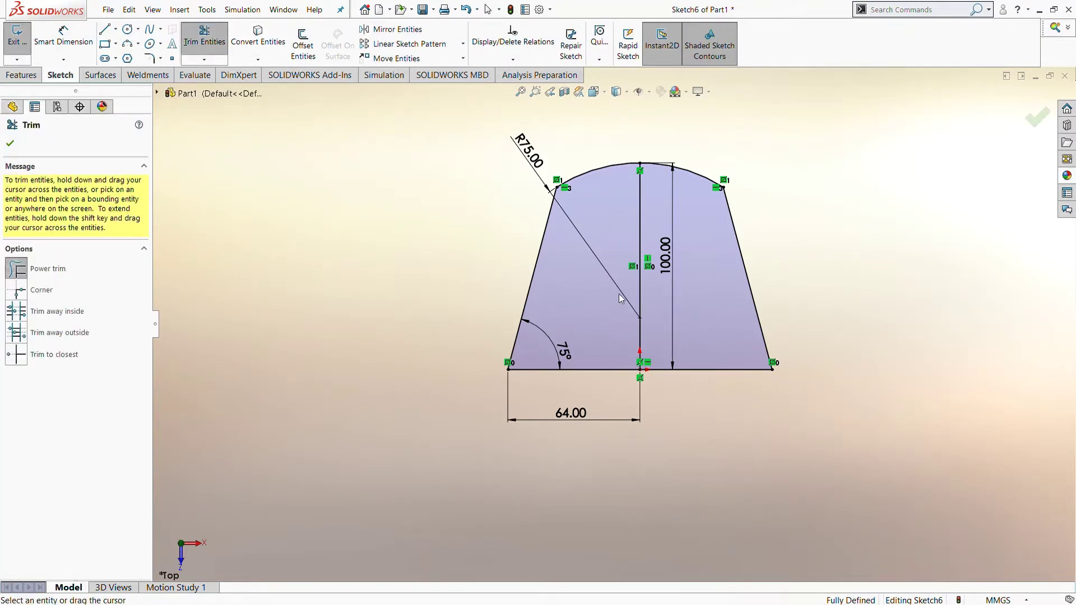
pyautogui.moveTo(620, 298); pyautogui.dragTo(779, 220)
pyautogui.click(1030, 125)
# Extrude the closed profile as a Blind boss 73 mm deep from the sketch plane.
pyautogui.click(21, 75)
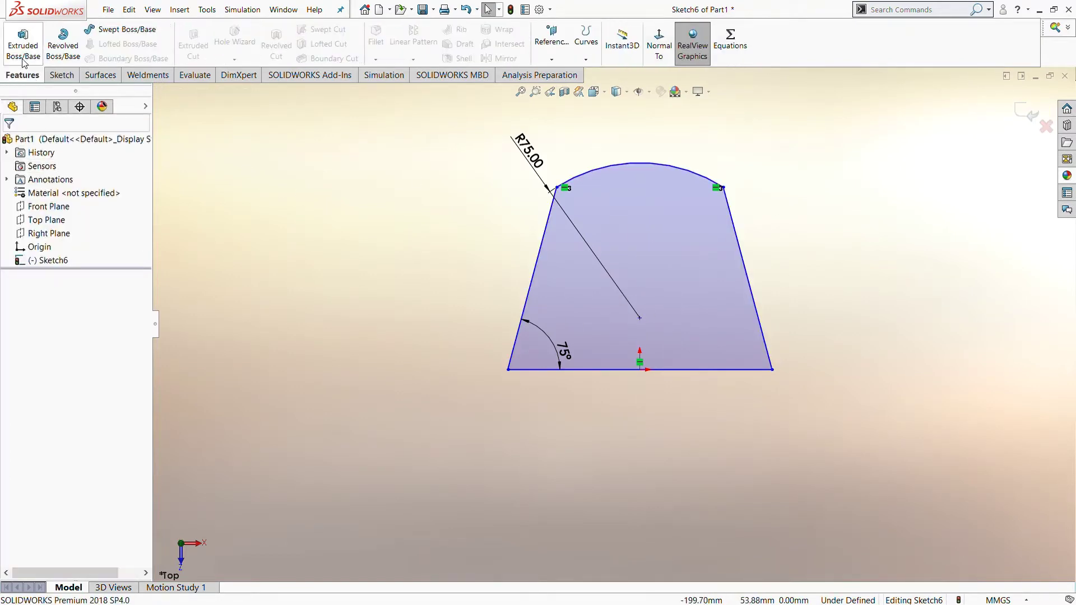
pyautogui.click(23, 42)
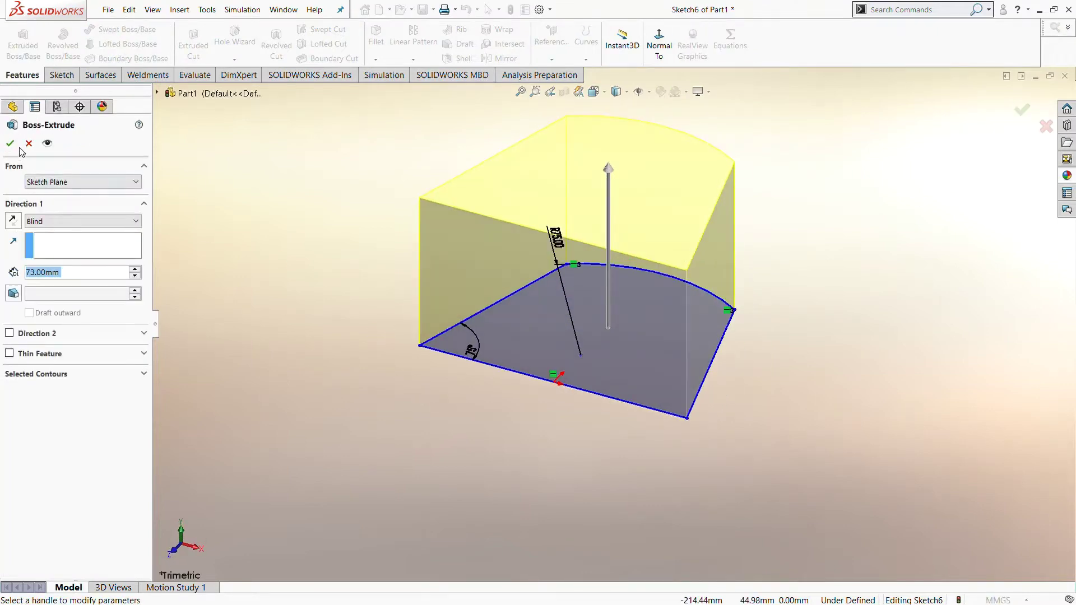
pyautogui.click(11, 144)
# Start a new sketch on the Right Plane, viewed normal to the plane.
pyautogui.moveTo(274, 300); pyautogui.dragTo(363, 229, button='middle')
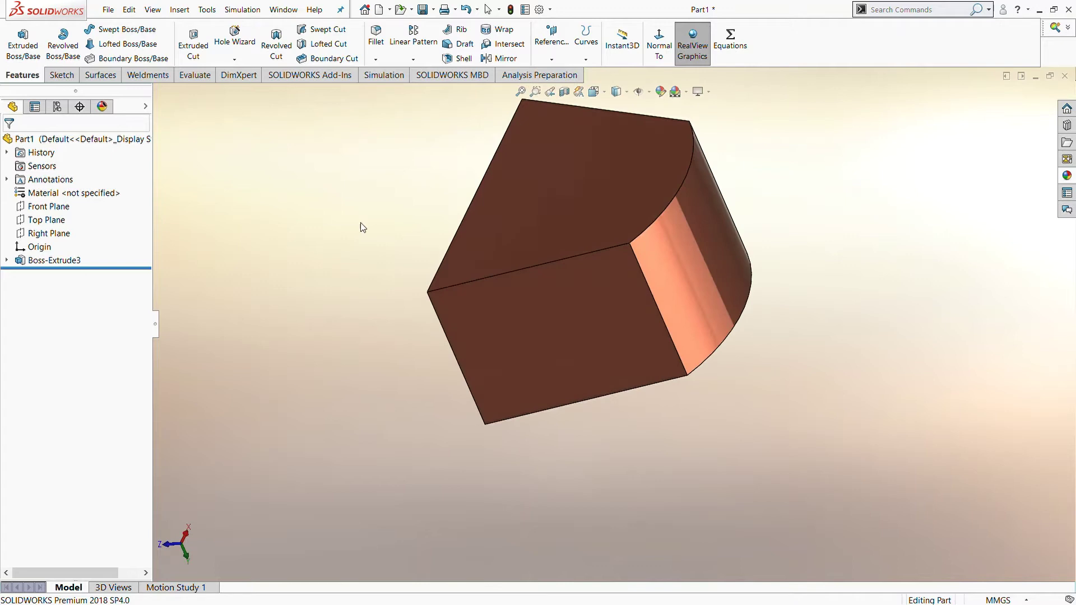
pyautogui.click(54, 225)
pyautogui.click(246, 228)
pyautogui.click(37, 230)
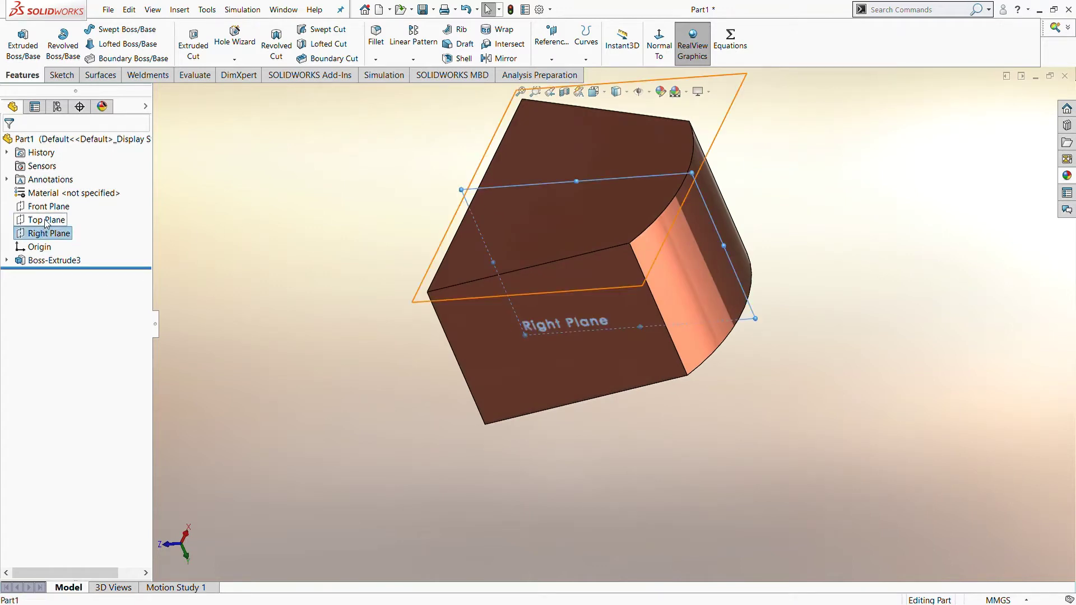
pyautogui.press('s')
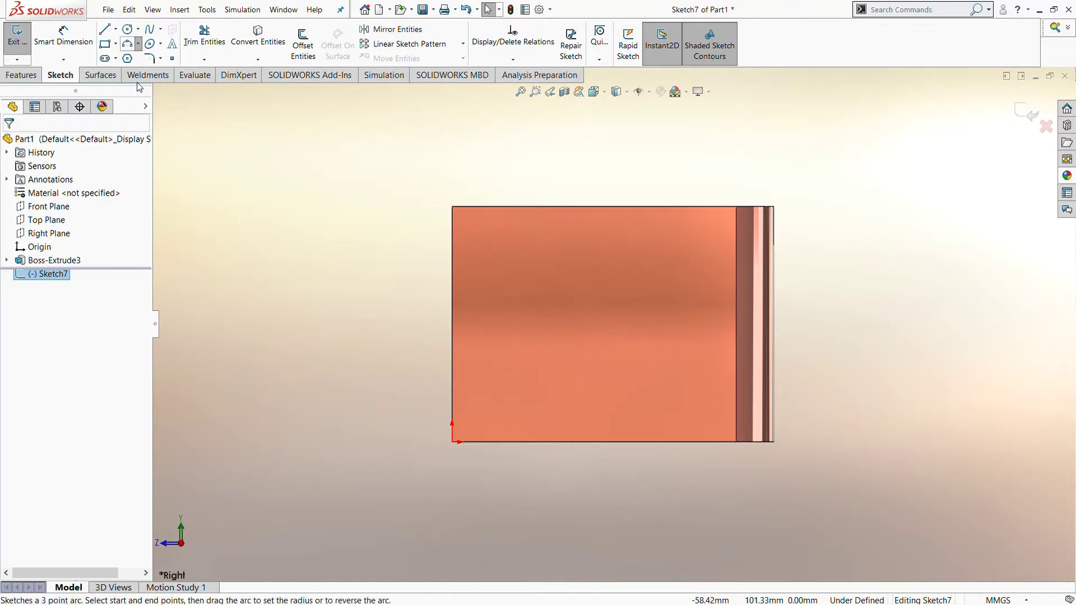
# Draw a three-point arc starting on the block's back vertical edge and ending beyond its curved end, sloping downward.
pyautogui.click(129, 44)
pyautogui.press('Escape')
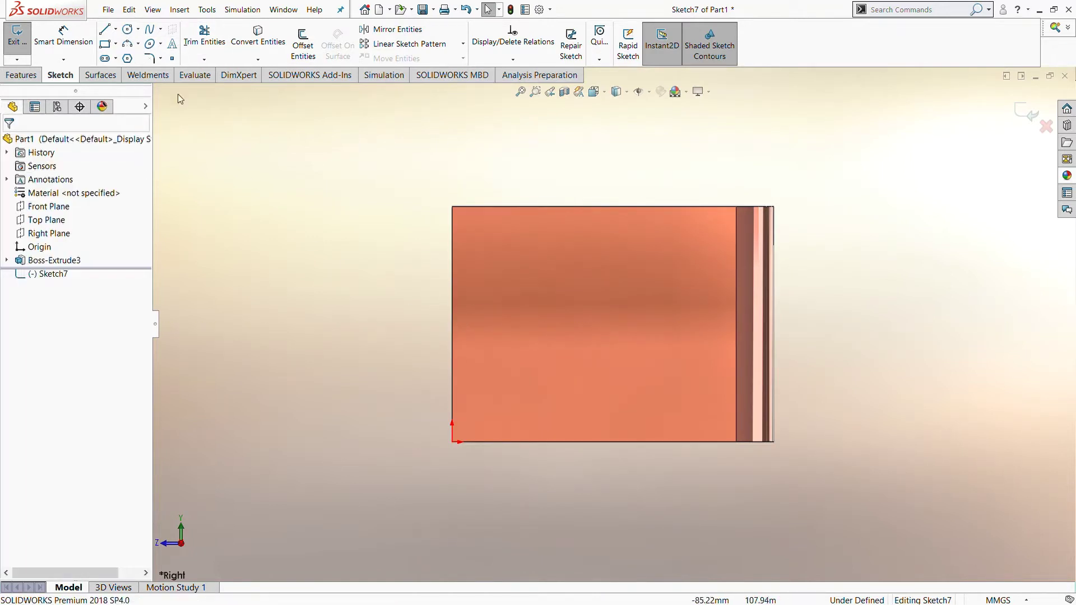
pyautogui.click(129, 44)
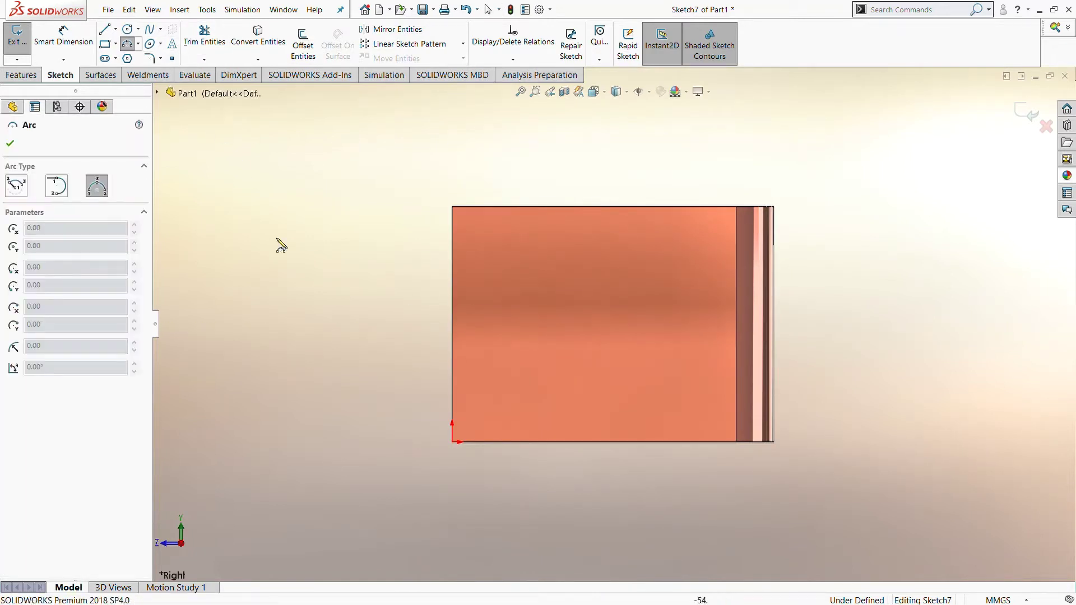
pyautogui.click(452, 295)
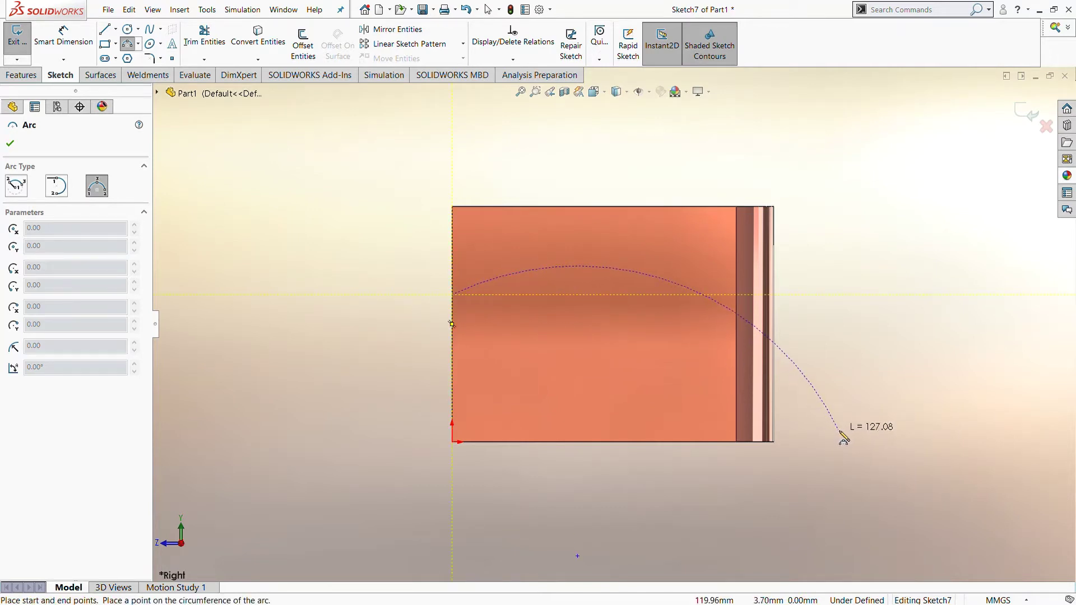
pyautogui.click(839, 429)
pyautogui.click(658, 325)
# Draw a horizontal line from the arc's start point across part of the block.
pyautogui.click(104, 29)
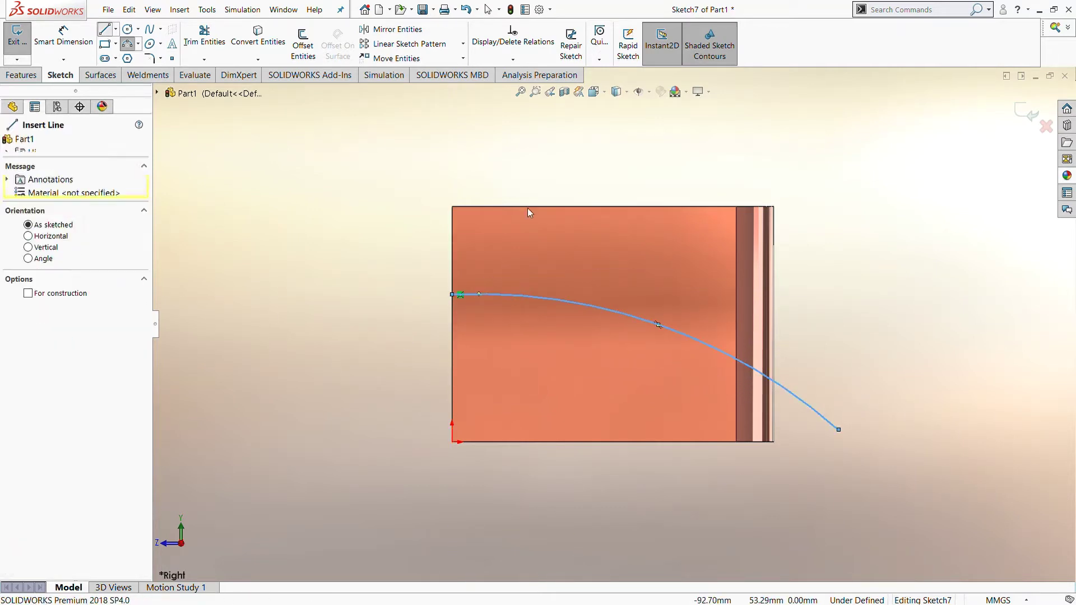
pyautogui.click(453, 294)
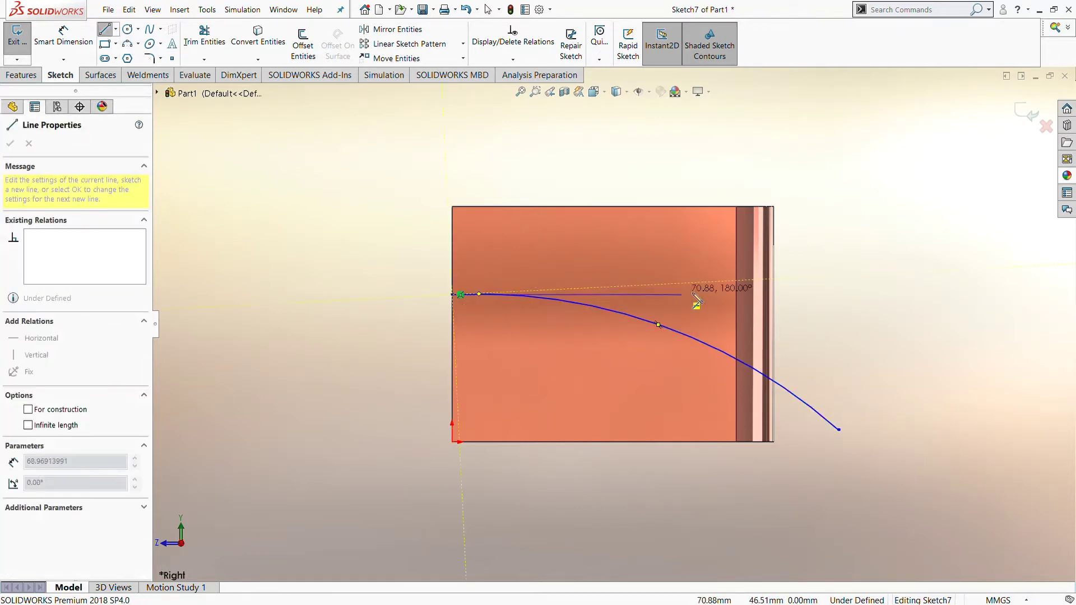
pyautogui.click(723, 295)
pyautogui.press('Escape')
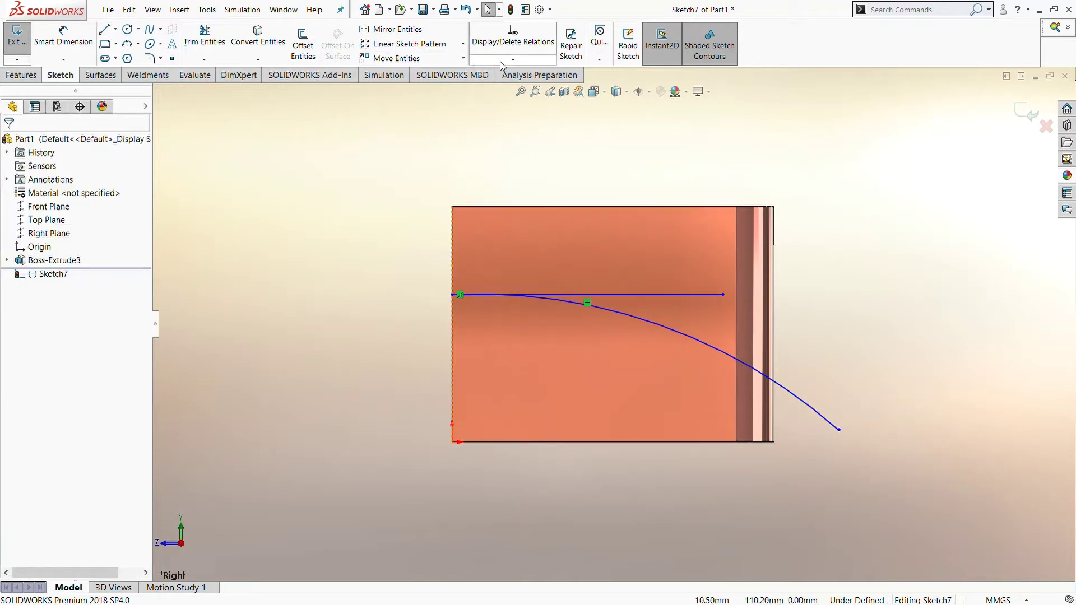
# Add a Tangent relation between the horizontal line and the arc.
pyautogui.click(605, 295)
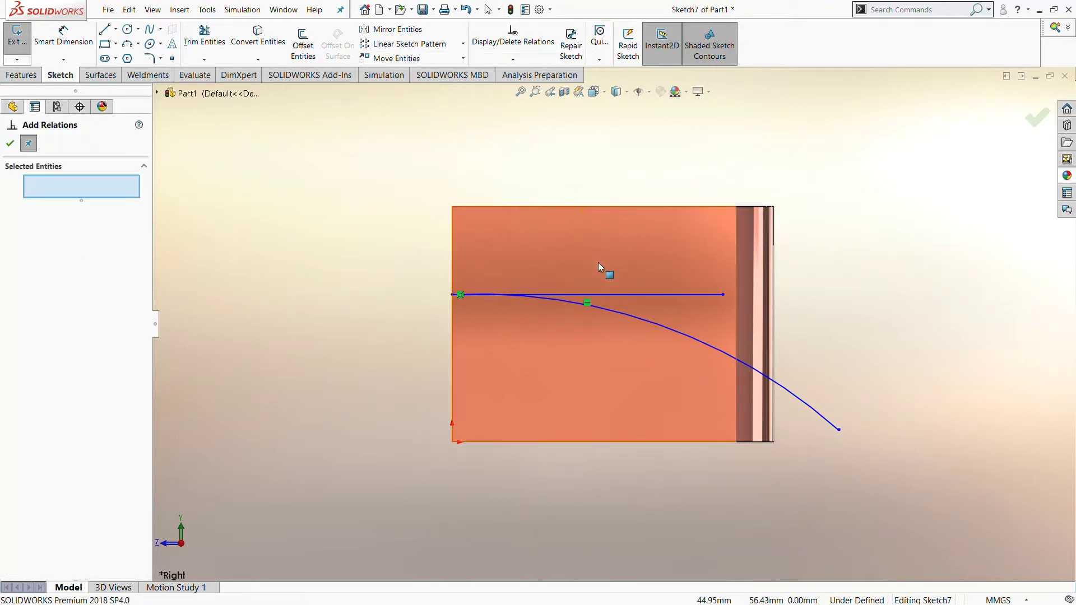
pyautogui.click(608, 306)
pyautogui.click(19, 348)
pyautogui.click(10, 144)
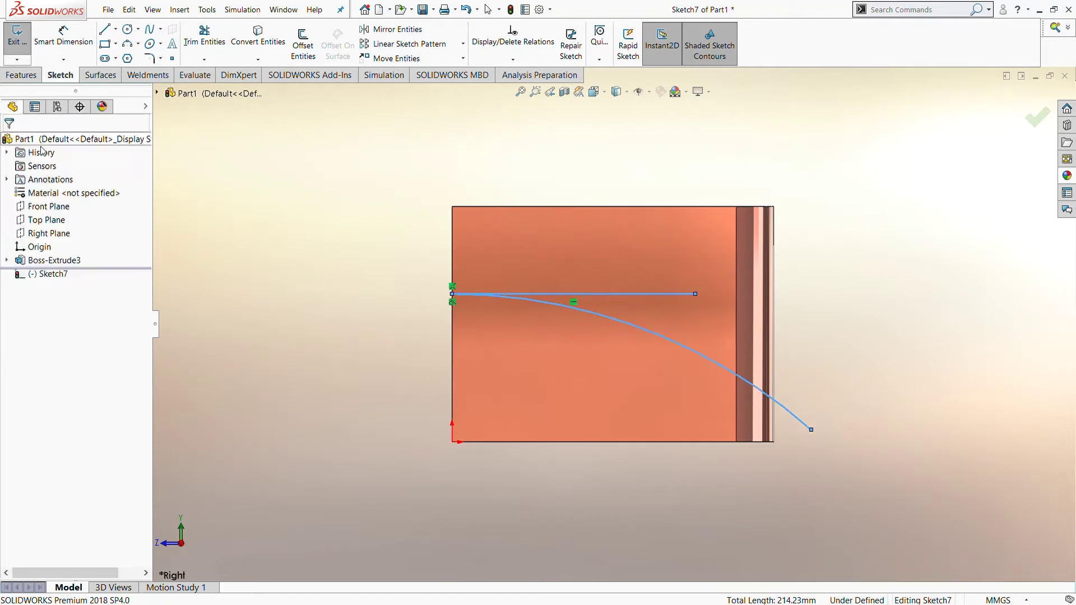
# Dimension the height of the arc's start point above the block's bottom edge as 50 mm.
pyautogui.click(75, 48)
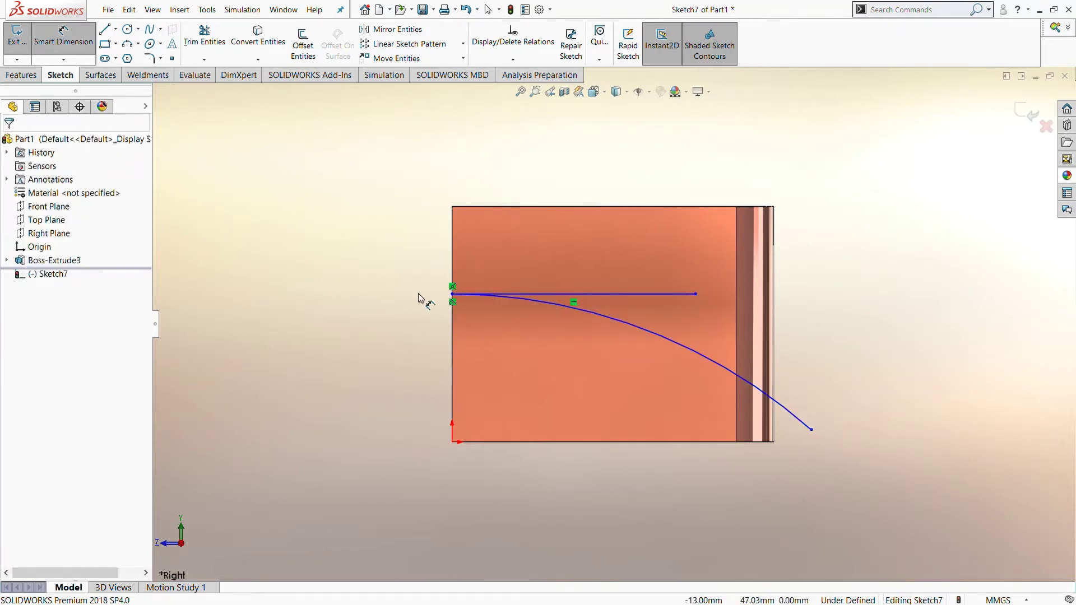
pyautogui.click(452, 295)
pyautogui.click(461, 442)
pyautogui.click(391, 398)
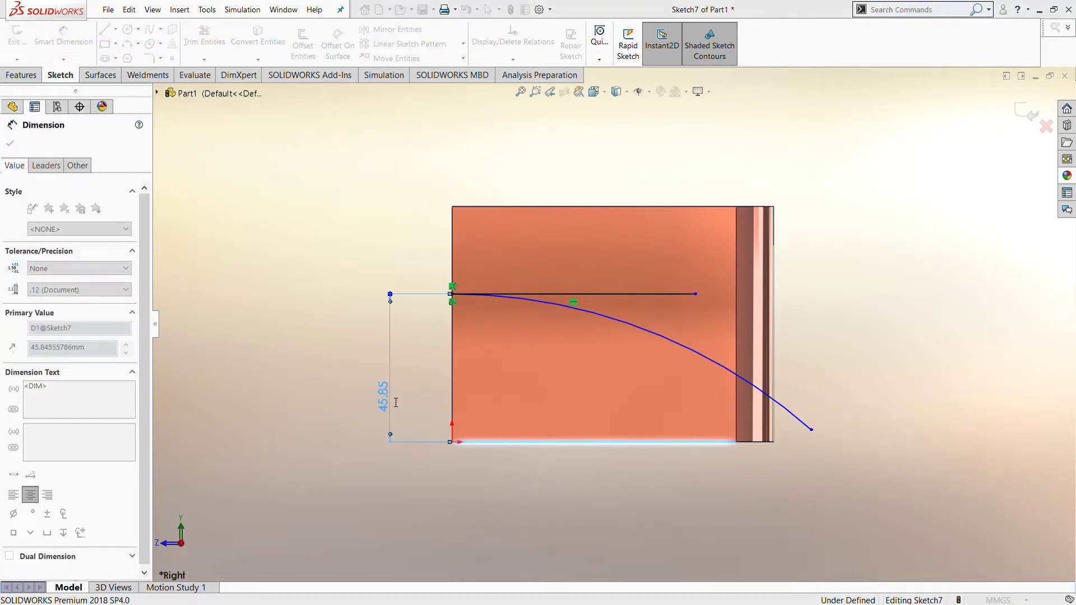
pyautogui.write('50')
pyautogui.press('Return')
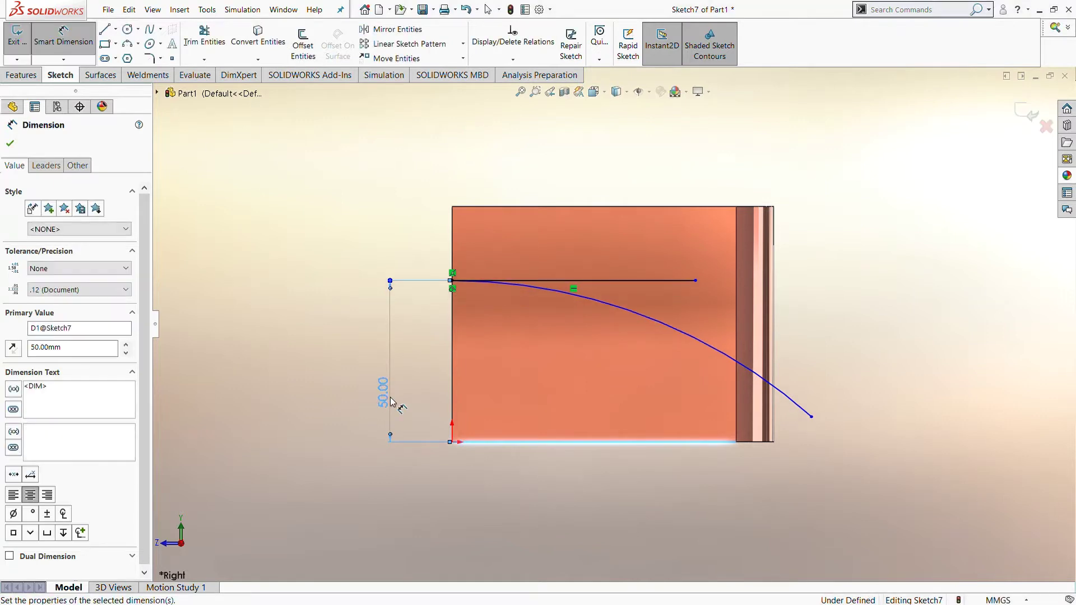
# Dimension the arc's radius as 170 mm.
pyautogui.click(697, 336)
pyautogui.click(820, 247)
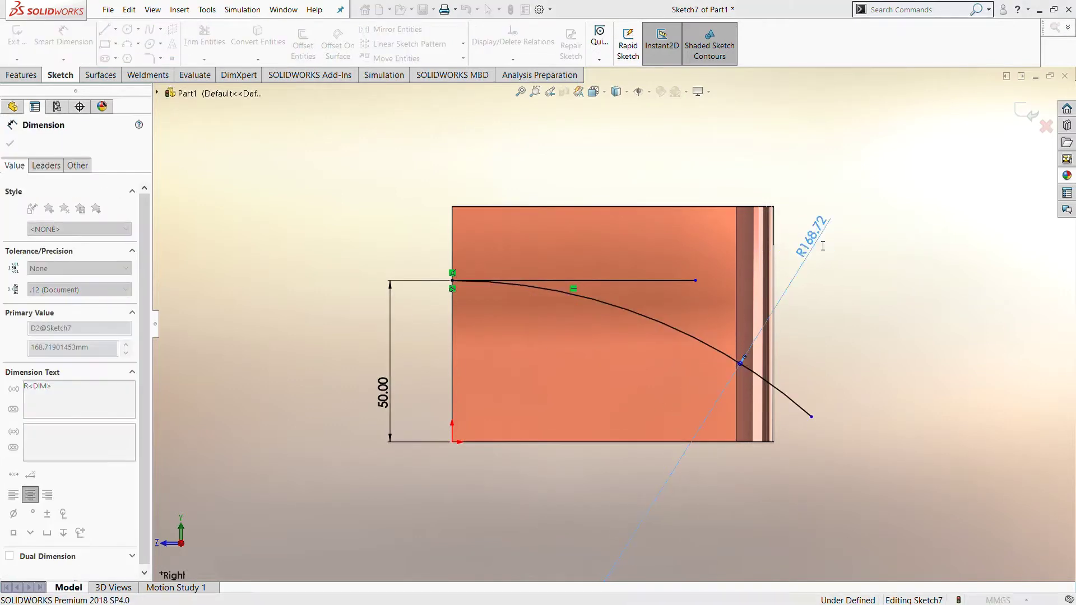
pyautogui.write('170.00mm')
pyautogui.press('Return')
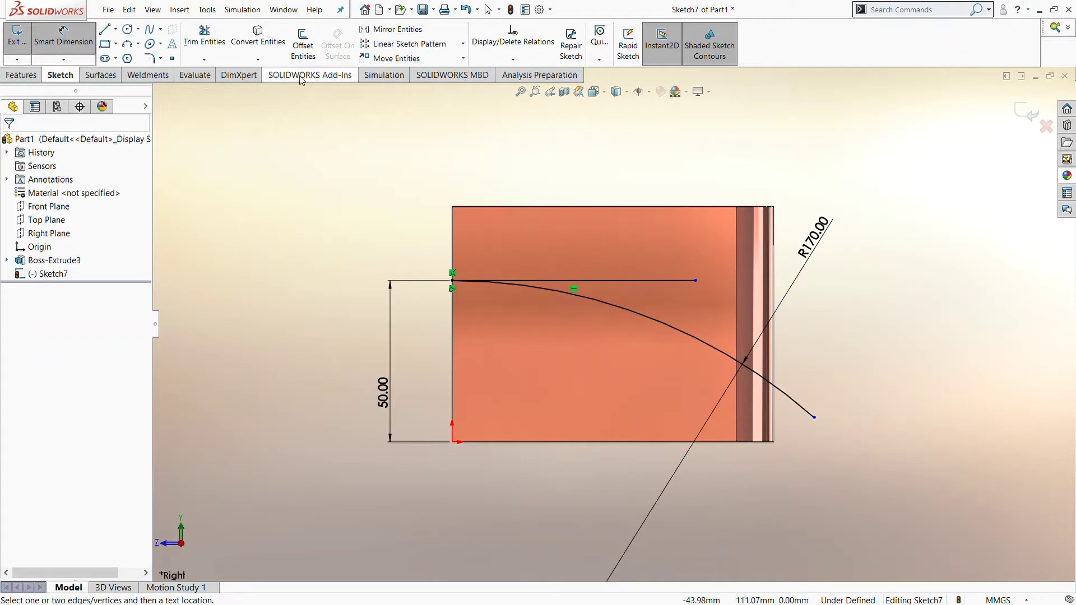
# Delete the horizontal helper line that is tangent to the arc.
pyautogui.click(204, 37)
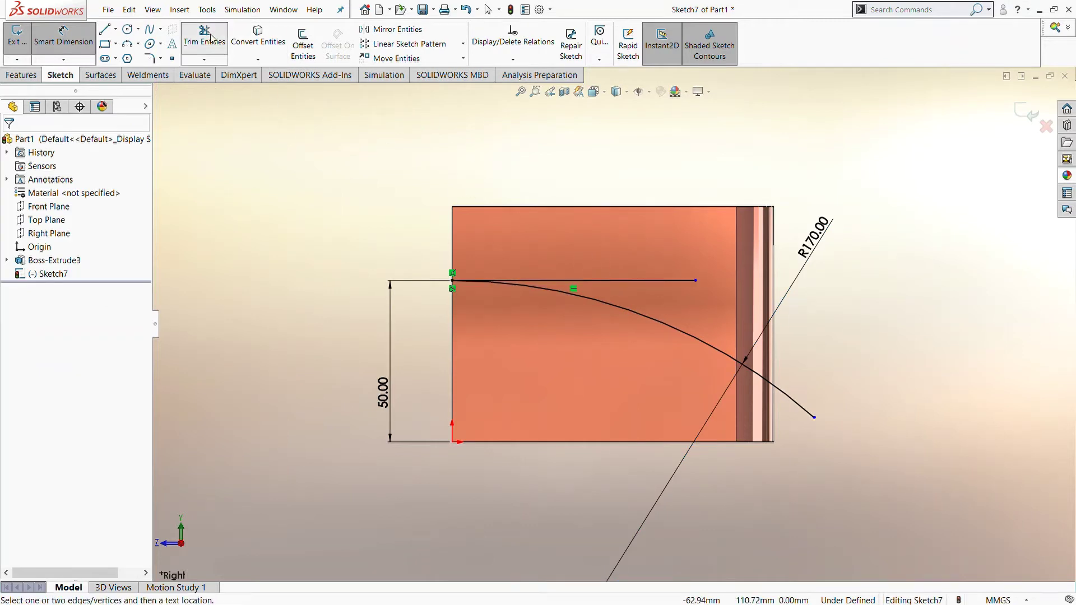
pyautogui.press('Escape')
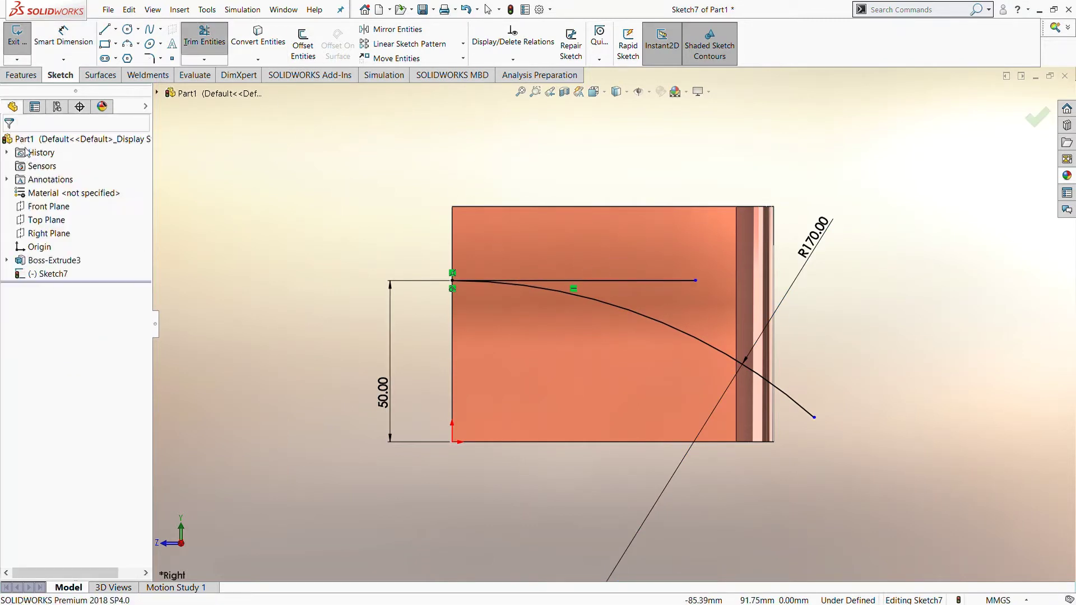
pyautogui.click(552, 281)
pyautogui.press('Delete')
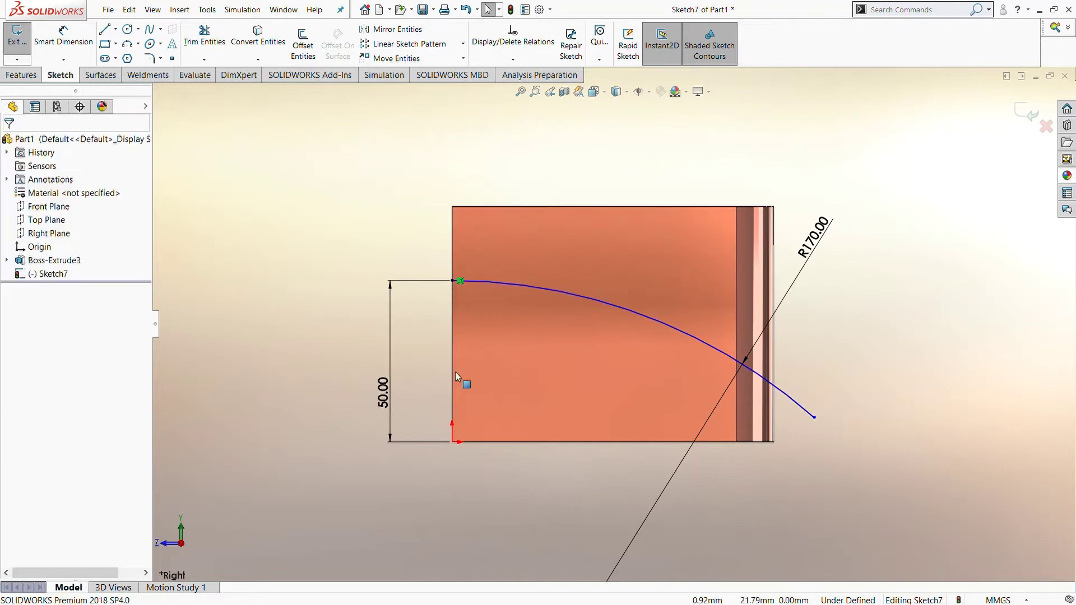
# Offset the arc 10 mm downward with a dimension and exit the sketch.
pyautogui.click(304, 44)
pyautogui.click(624, 303)
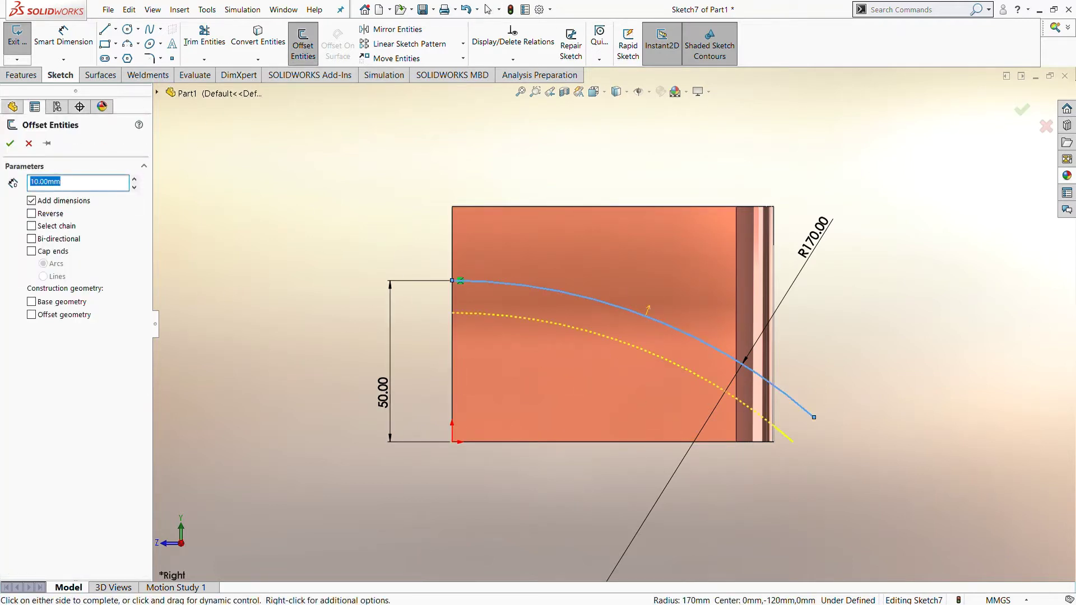
pyautogui.click(10, 144)
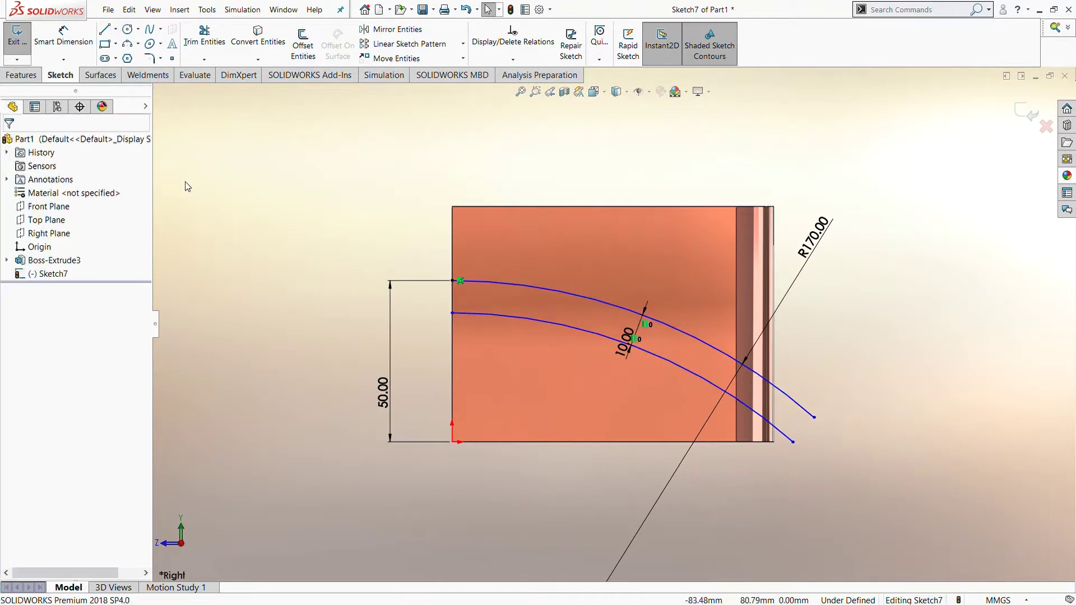
pyautogui.click(1029, 112)
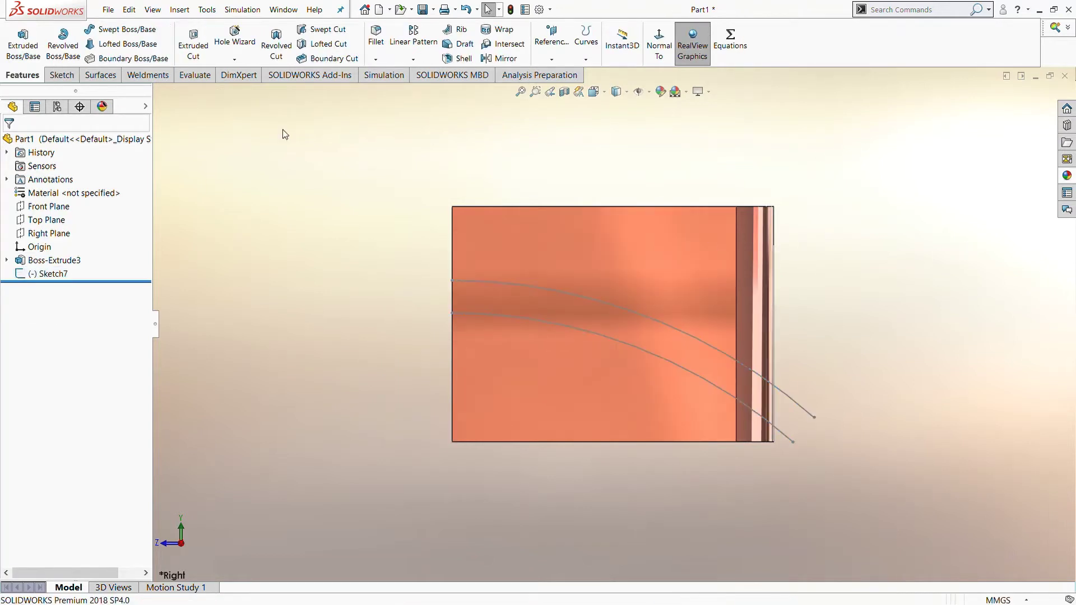
# Cut away the material above the lower arc with an Extruded Cut through the whole block in both directions.
pyautogui.click(193, 50)
pyautogui.click(560, 330)
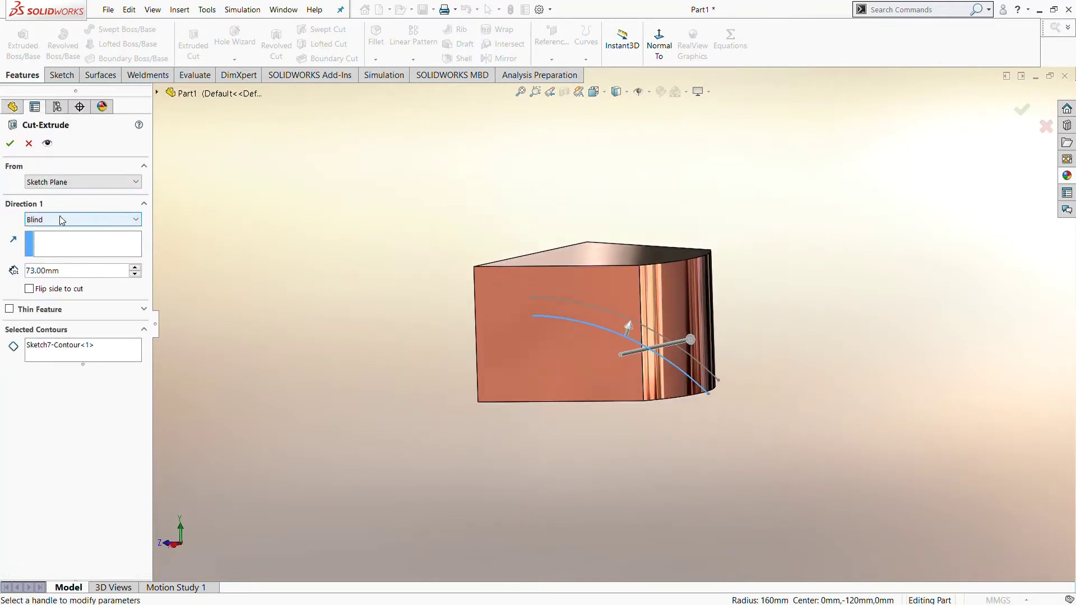
pyautogui.click(60, 216)
pyautogui.click(68, 256)
pyautogui.click(10, 143)
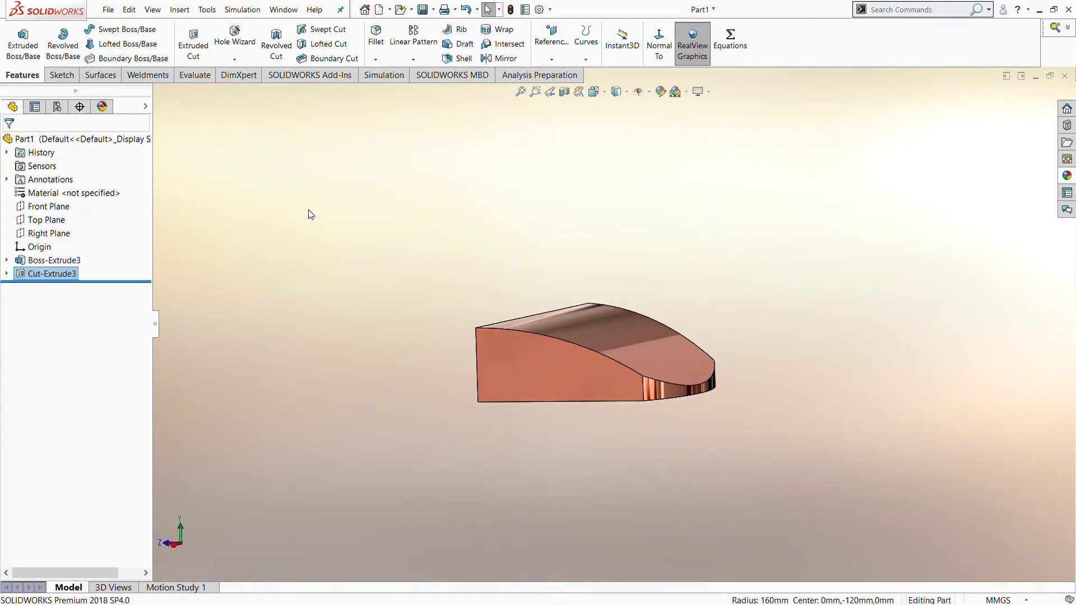
# Create a reference plane offset 70 mm from the block's flat bottom face, with the offset flipped to the upper side.
pyautogui.moveTo(441, 227); pyautogui.dragTo(430, 308, button='middle')
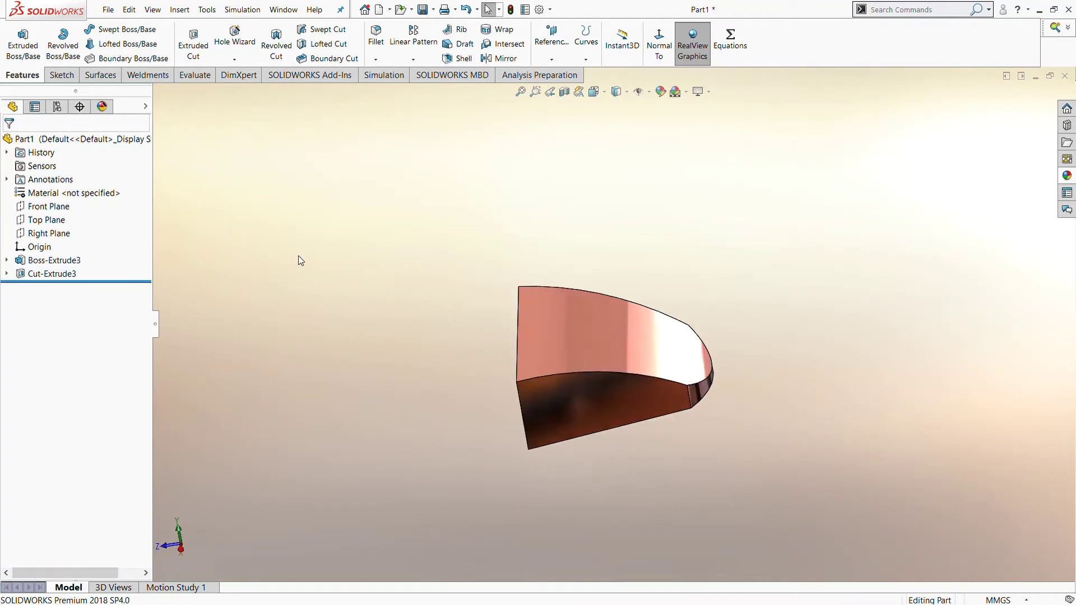
pyautogui.moveTo(299, 257); pyautogui.dragTo(316, 253, button='middle')
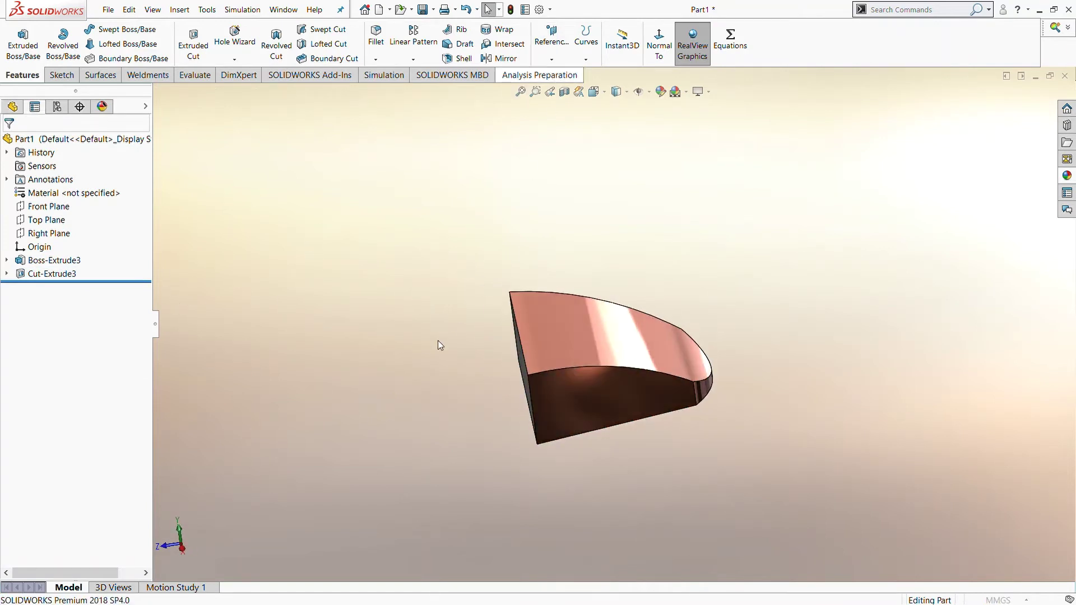
pyautogui.moveTo(444, 313); pyautogui.dragTo(527, 404, button='middle')
pyautogui.click(532, 356)
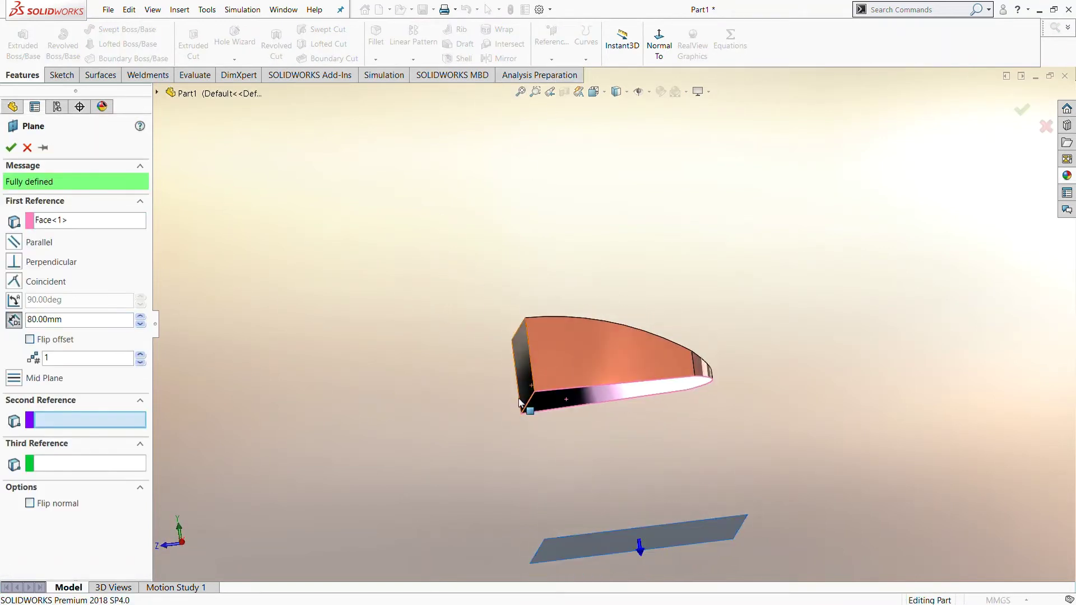
pyautogui.scroll(2, 526, 403)
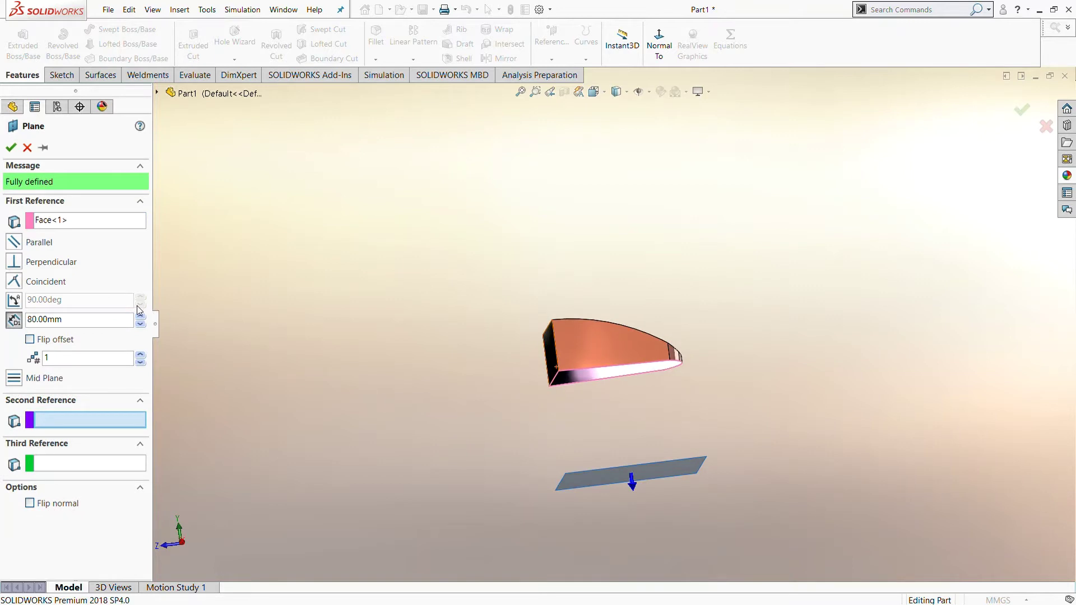
pyautogui.click(30, 339)
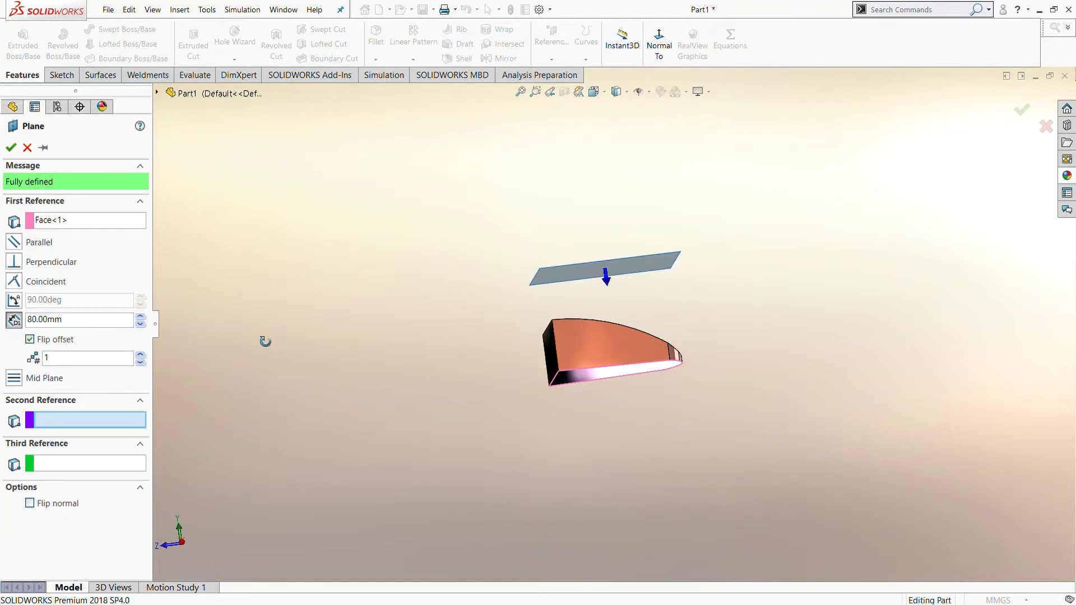
pyautogui.click(140, 325)
pyautogui.click(12, 149)
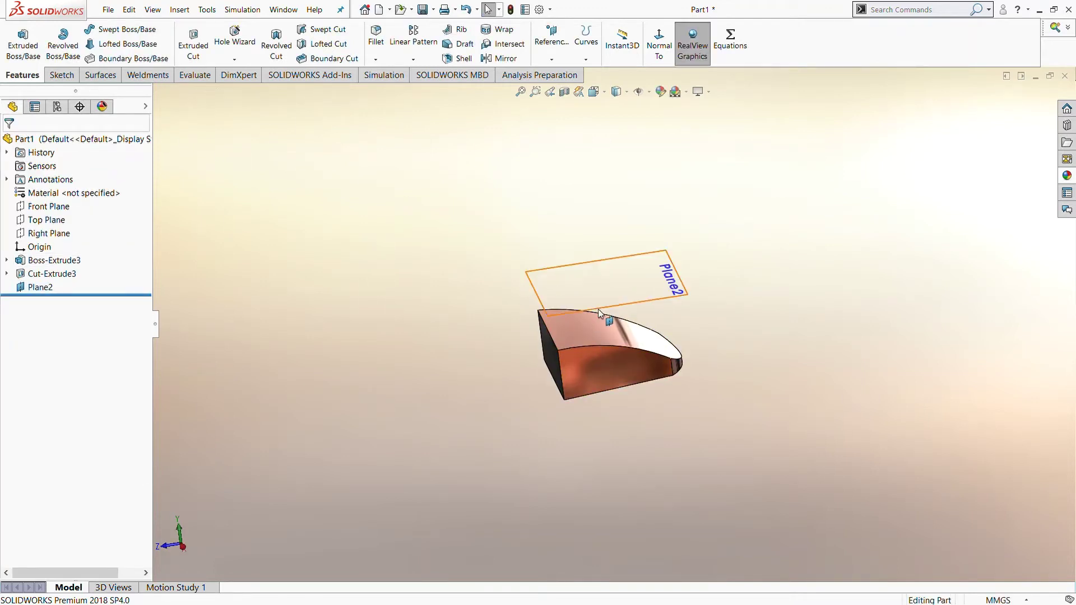
# Start a sketch on the new plane and offset the bottom face's outline 25 mm inward using Reverse.
pyautogui.click(598, 308)
pyautogui.click(628, 298)
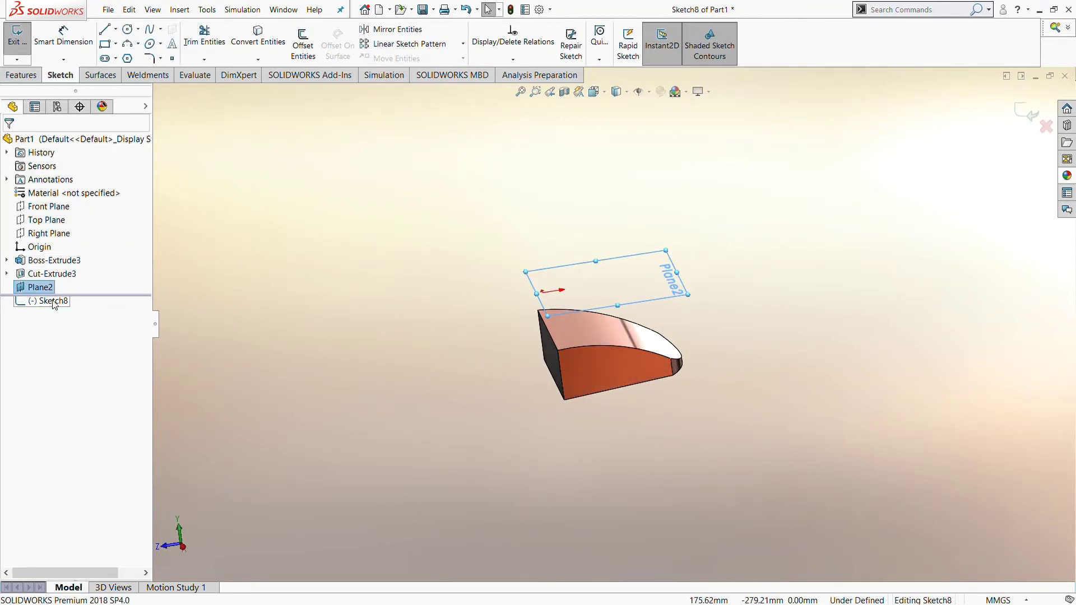
pyautogui.click(301, 49)
pyautogui.click(575, 272)
pyautogui.click(32, 214)
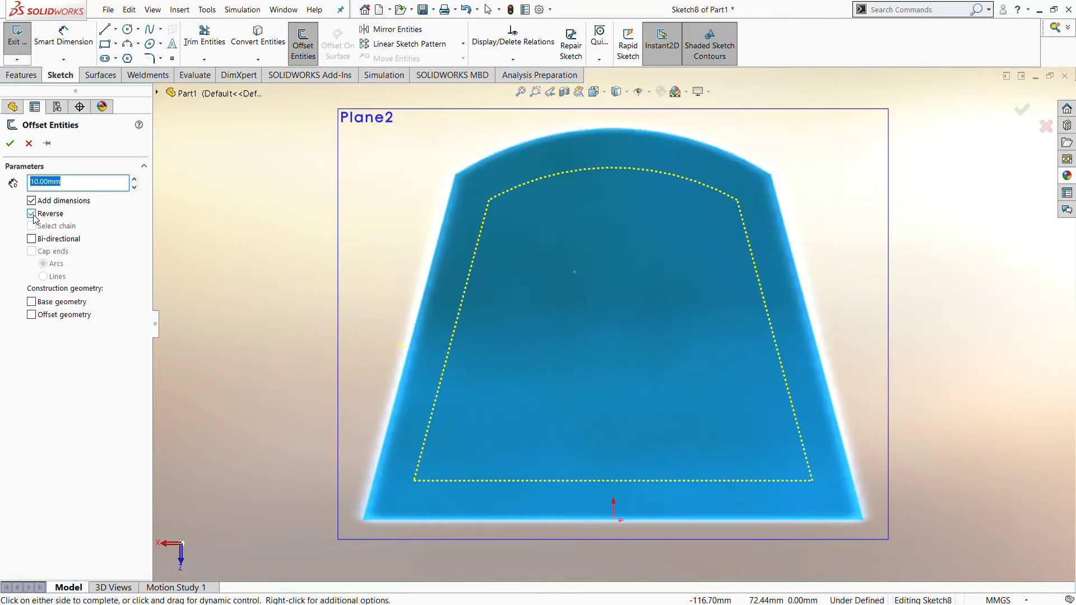
pyautogui.write('25')
pyautogui.press('Return')
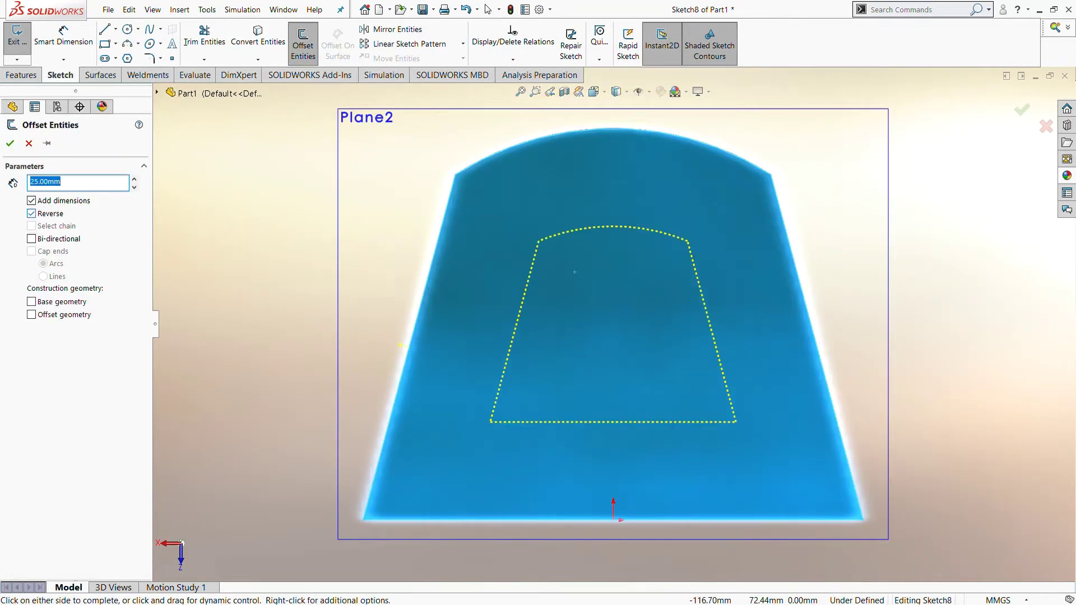
pyautogui.click(11, 141)
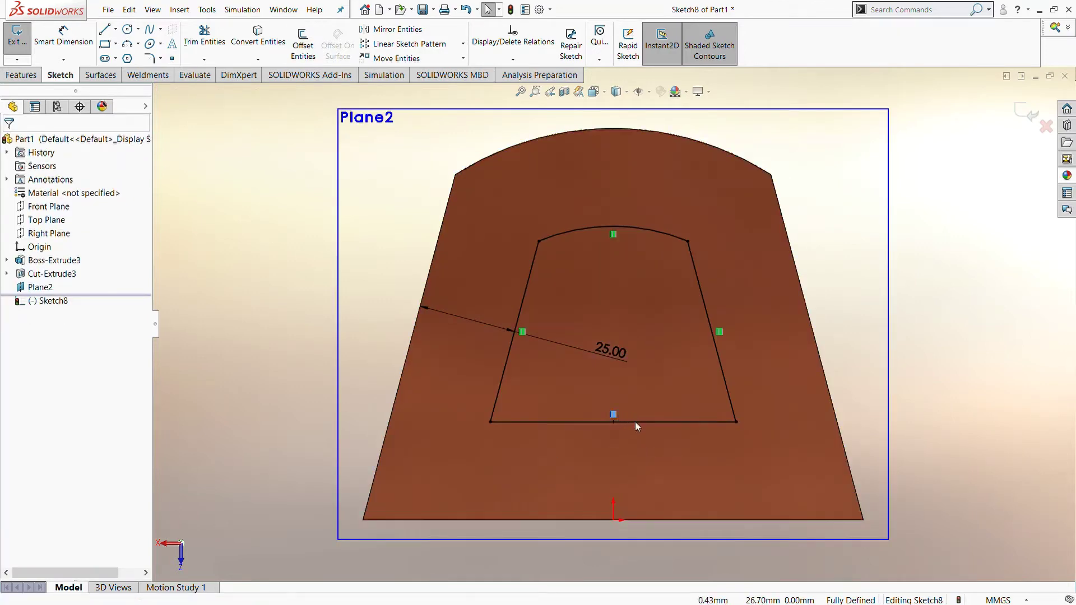
# Trim the straight base line out of the offset profile.
pyautogui.click(204, 37)
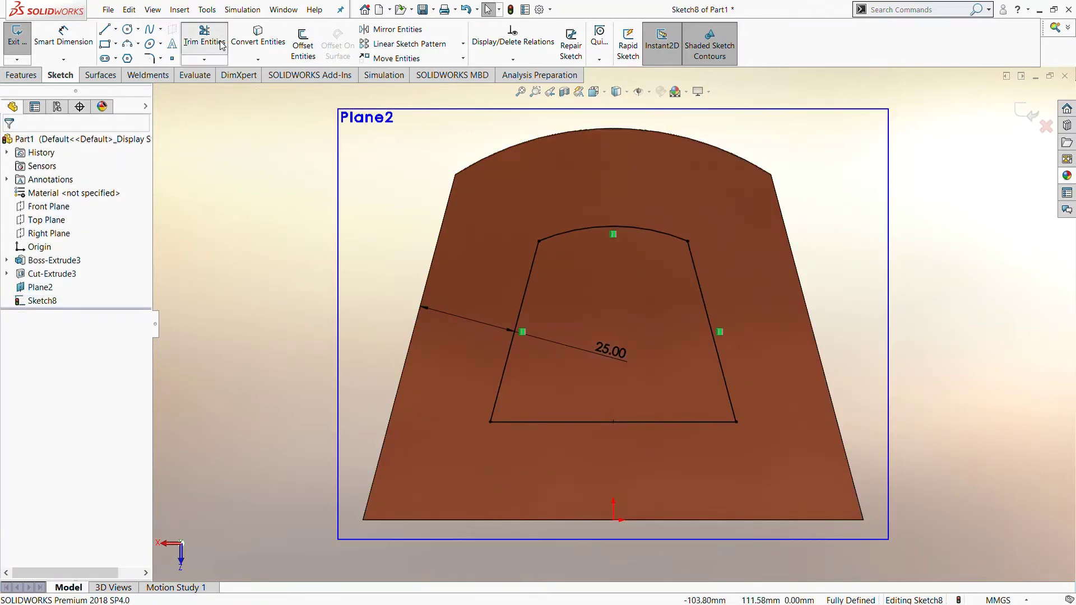
pyautogui.moveTo(597, 395); pyautogui.dragTo(594, 429)
pyautogui.press('Escape')
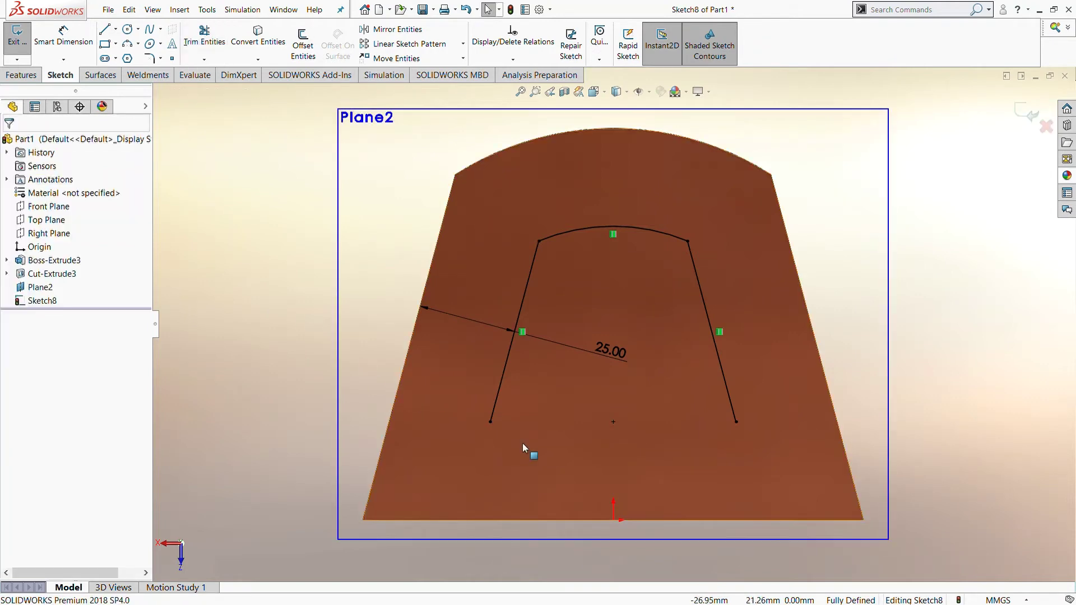
# Extend the two slanted side lines of the offset profile down to the block's straight base edge.
pyautogui.moveTo(491, 422); pyautogui.dragTo(464, 519)
pyautogui.click(601, 569)
pyautogui.moveTo(737, 423); pyautogui.dragTo(756, 526)
pyautogui.click(829, 575)
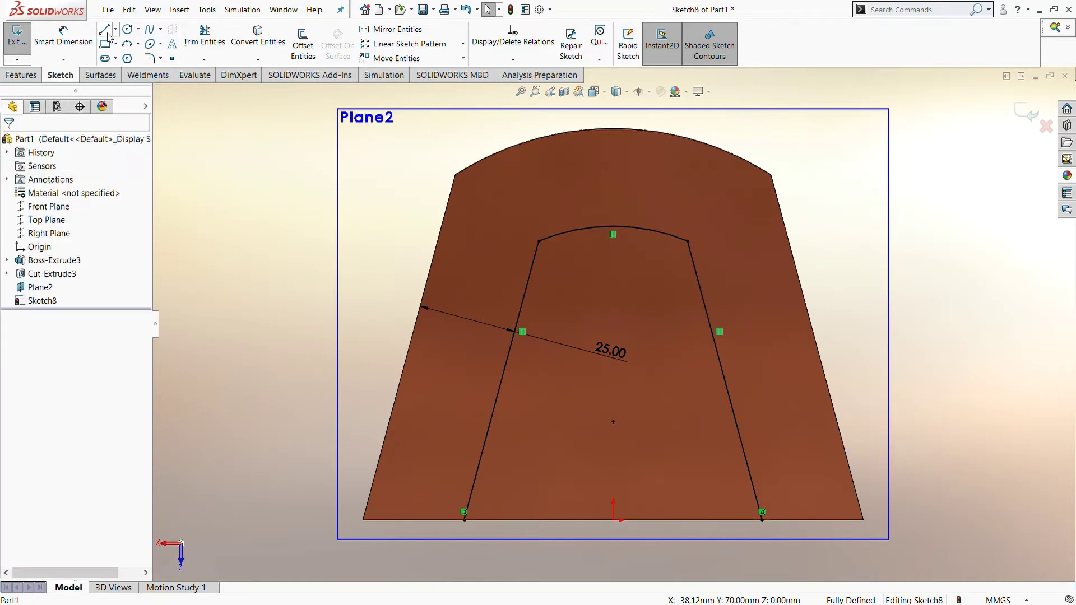
# Close the inset profile with a straight line between its two lower endpoints and exit the sketch.
pyautogui.click(104, 30)
pyautogui.click(465, 513)
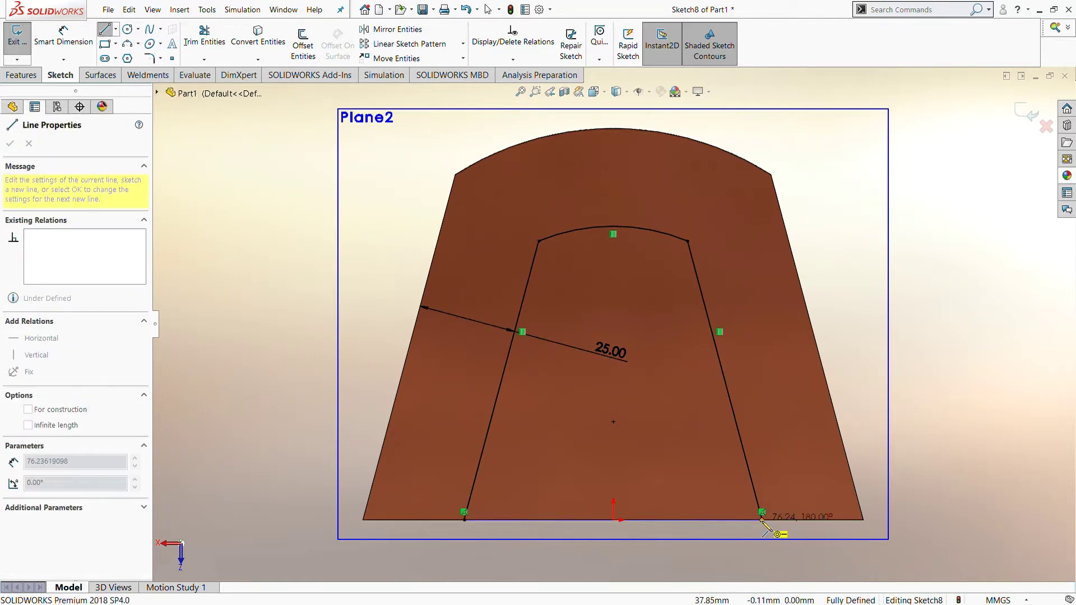
pyautogui.click(761, 517)
pyautogui.press('Escape')
pyautogui.press('f')
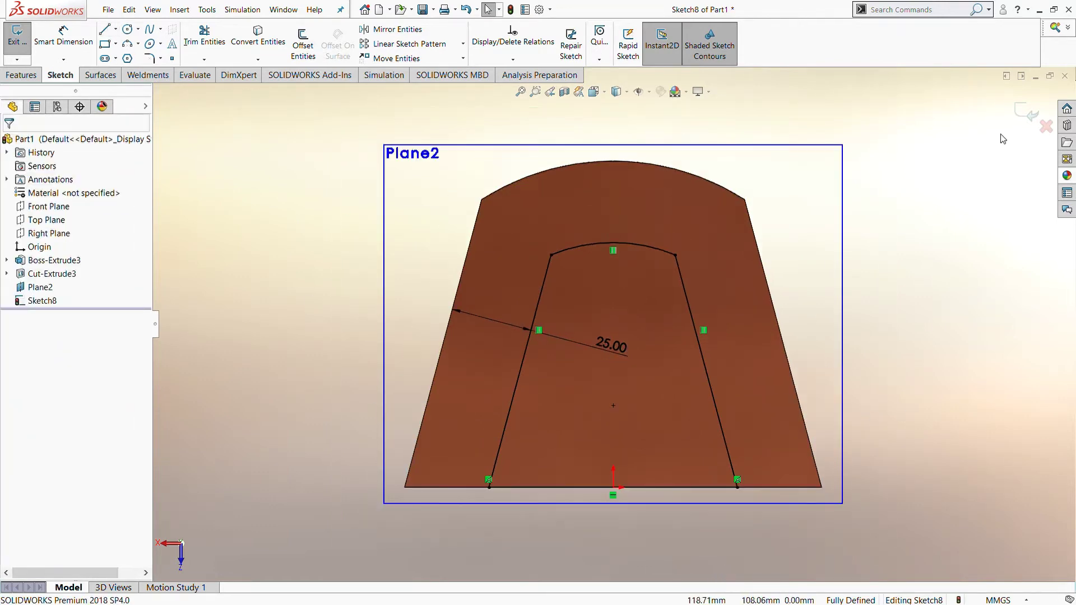
pyautogui.click(1022, 118)
# Extrude the inset profile with Up To Surface, ending at the block's curved top face.
pyautogui.moveTo(850, 355)
pyautogui.mouseDown(button='middle')
pyautogui.moveTo(785, 312)
pyautogui.moveTo(629, 273)
pyautogui.moveTo(711, 233)
pyautogui.moveTo(684, 161)
pyautogui.moveTo(851, 365)
pyautogui.moveTo(796, 165)
pyautogui.moveTo(824, 145)
pyautogui.mouseUp(button='middle')
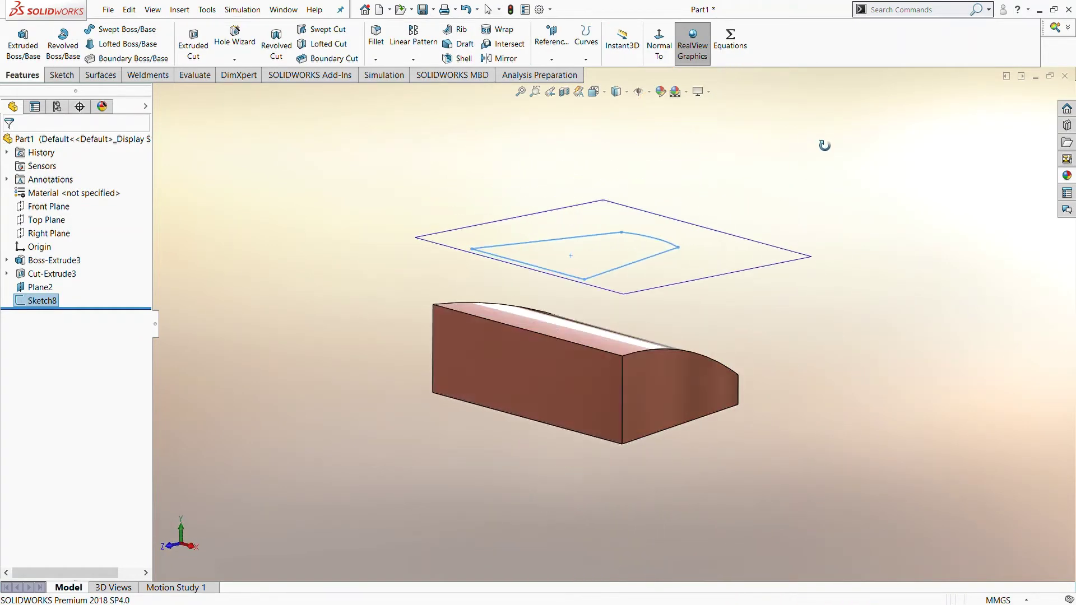
pyautogui.click(25, 58)
pyautogui.click(600, 274)
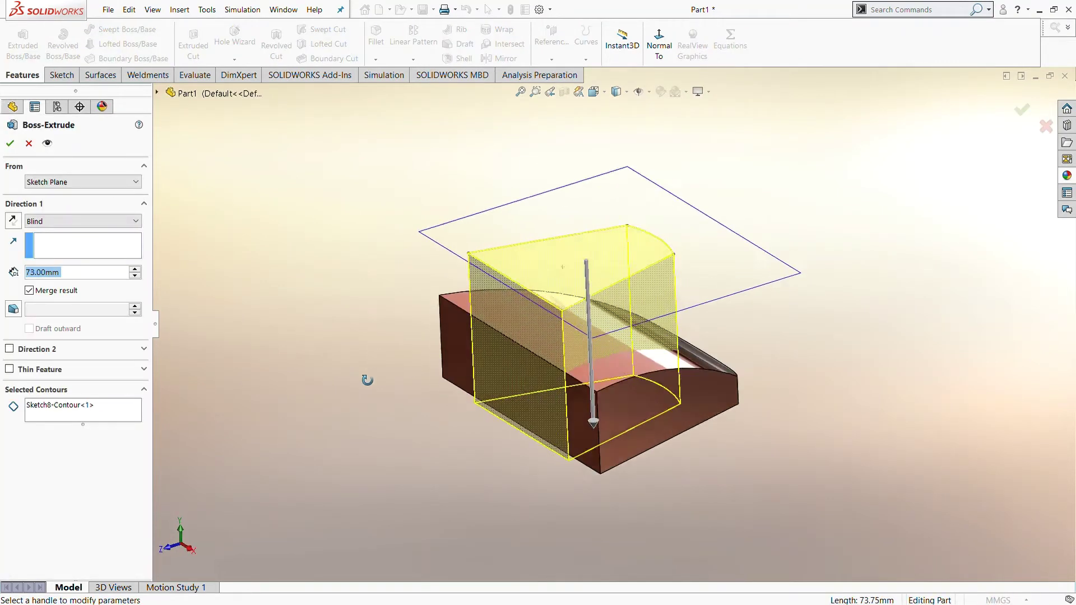
pyautogui.moveTo(367, 380); pyautogui.dragTo(358, 395, button='middle')
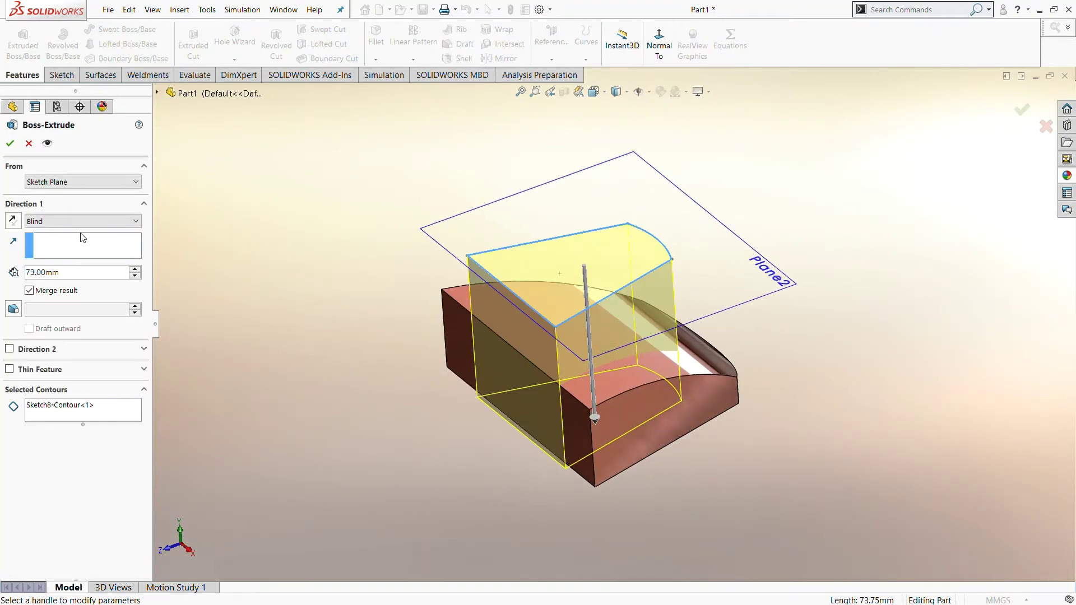
pyautogui.click(80, 273)
pyautogui.click(638, 368)
pyautogui.moveTo(383, 408); pyautogui.dragTo(353, 402, button='middle')
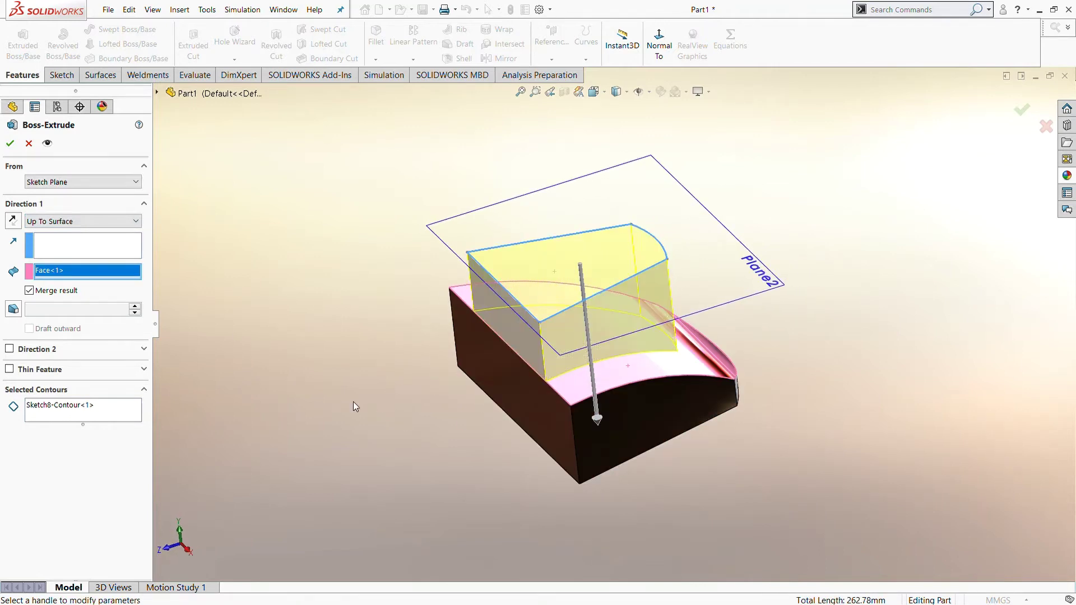
pyautogui.click(10, 144)
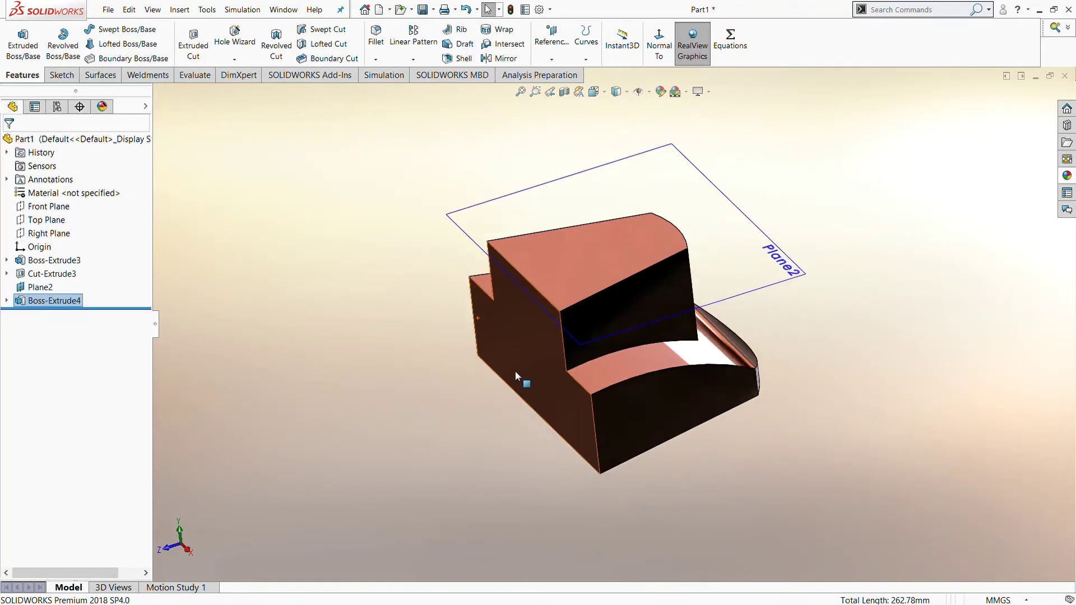
# Show the two-arc sketch belonging to the curved top cut.
pyautogui.moveTo(264, 358); pyautogui.dragTo(247, 325, button='middle')
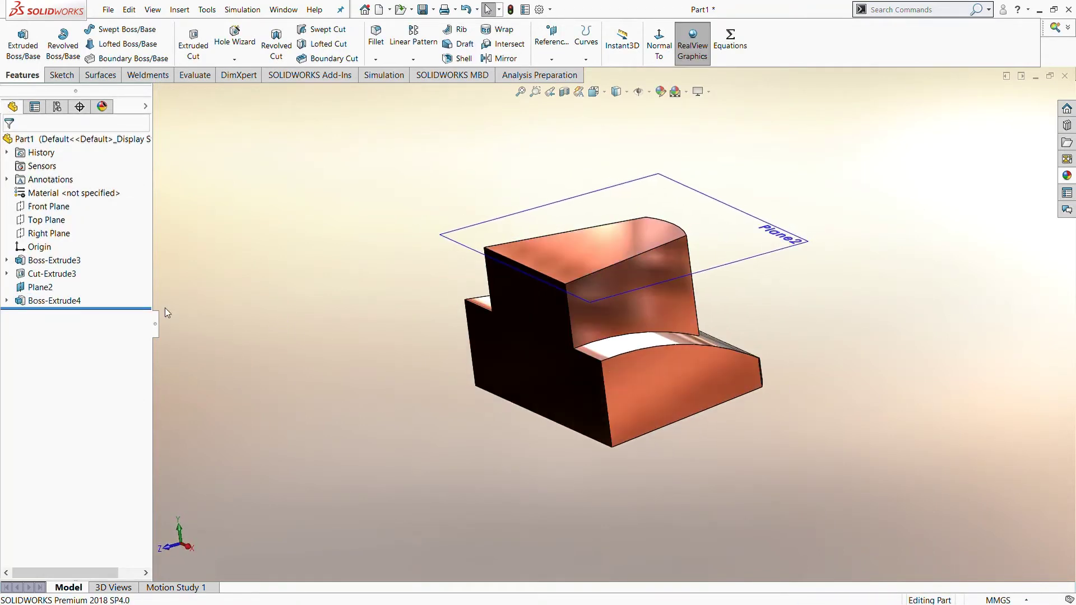
pyautogui.click(7, 274)
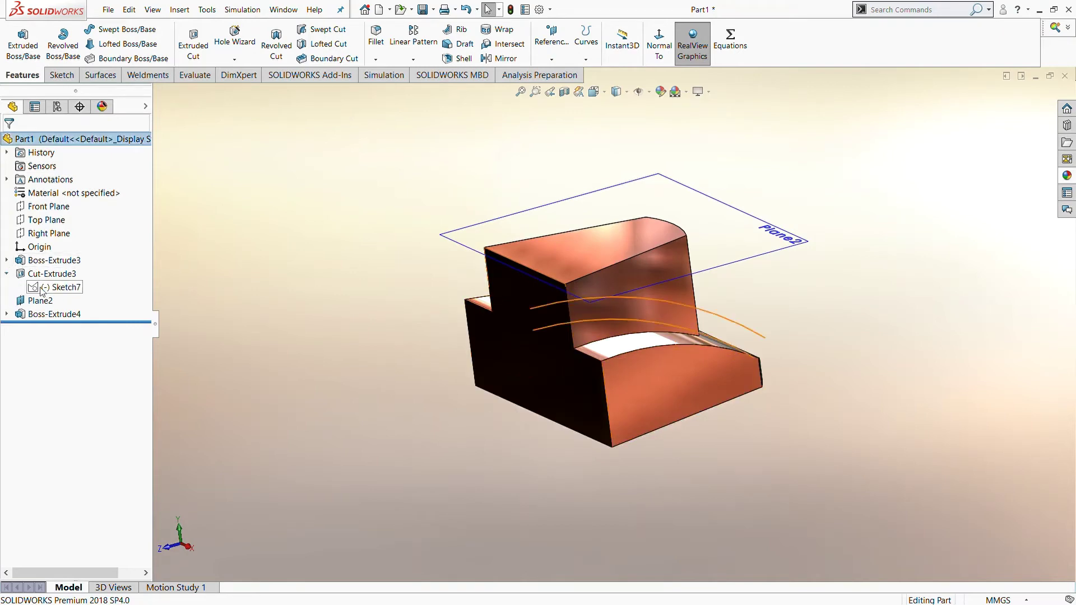
pyautogui.click(84, 266)
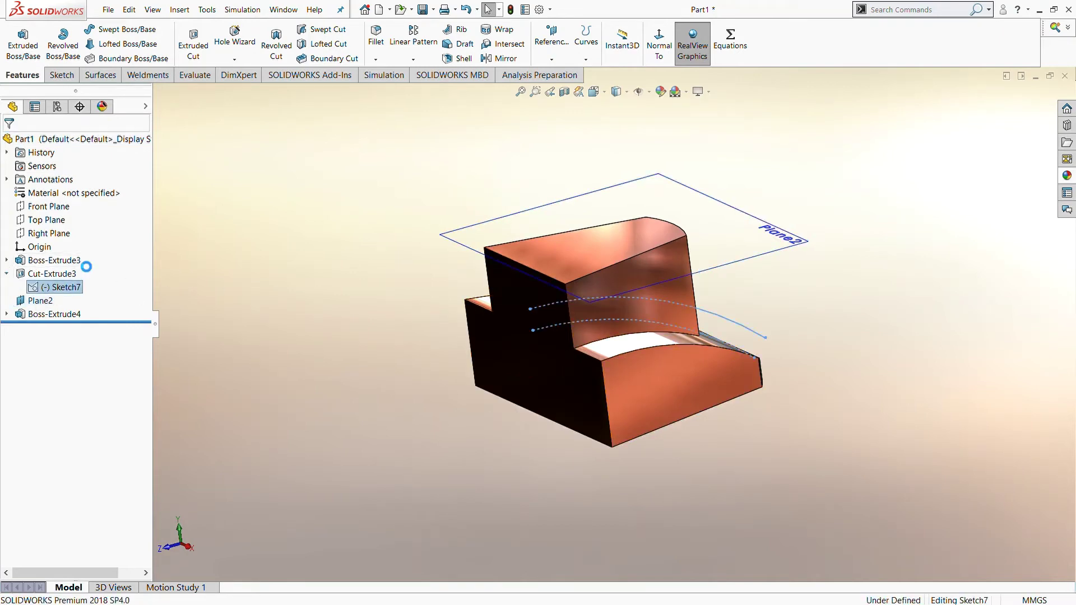
pyautogui.click(1050, 130)
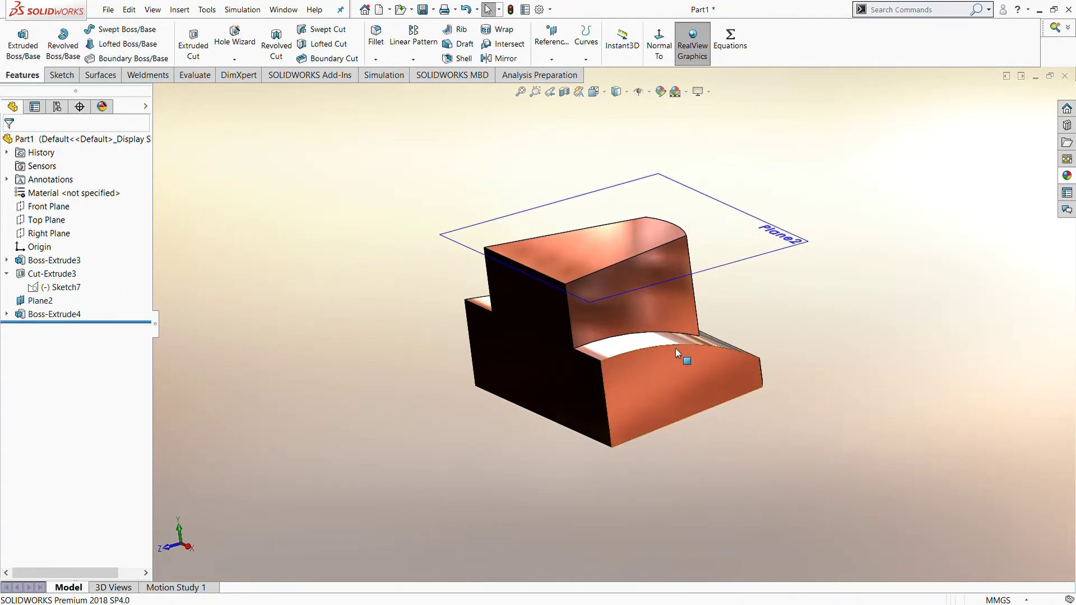
pyautogui.click(37, 288)
pyautogui.click(53, 276)
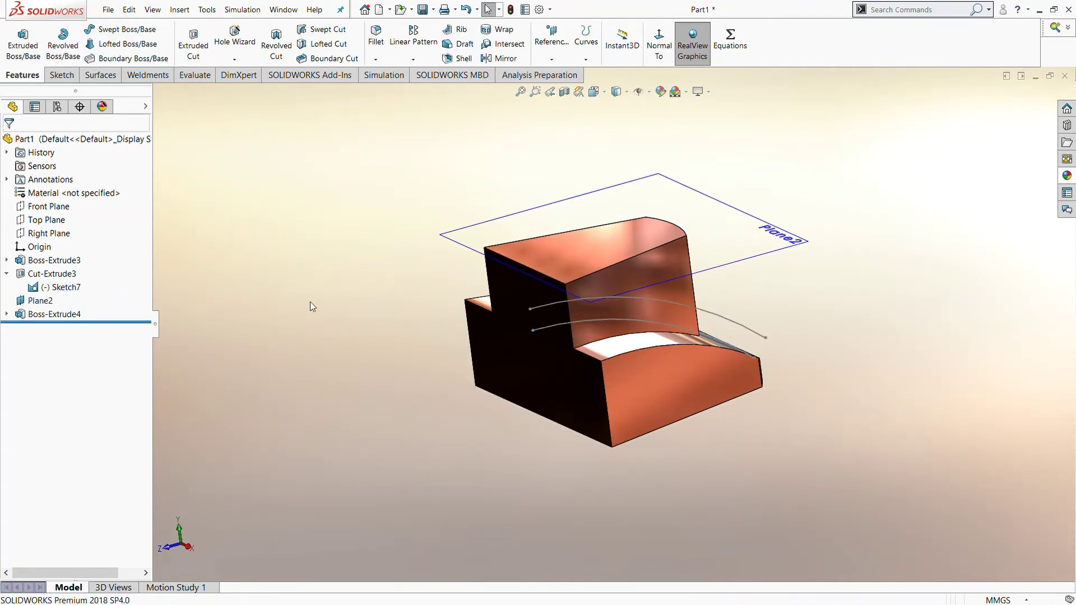
# Cut away the top of the raised boss with Extruded Cut, using the upper arc of the shown sketch.
pyautogui.click(208, 50)
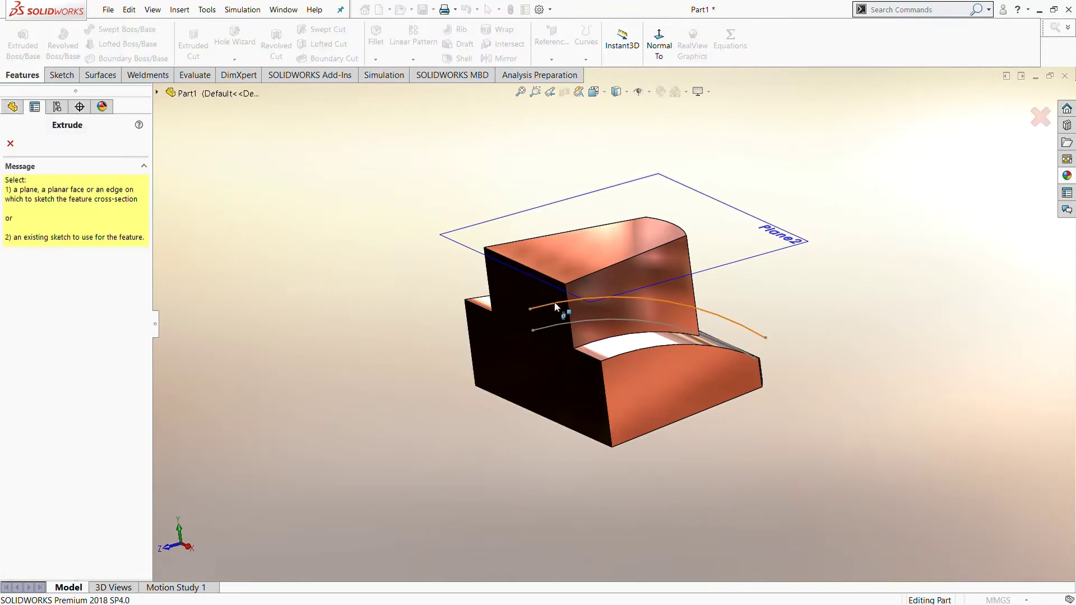
pyautogui.click(559, 305)
pyautogui.moveTo(393, 386); pyautogui.dragTo(354, 361, button='middle')
pyautogui.click(121, 217)
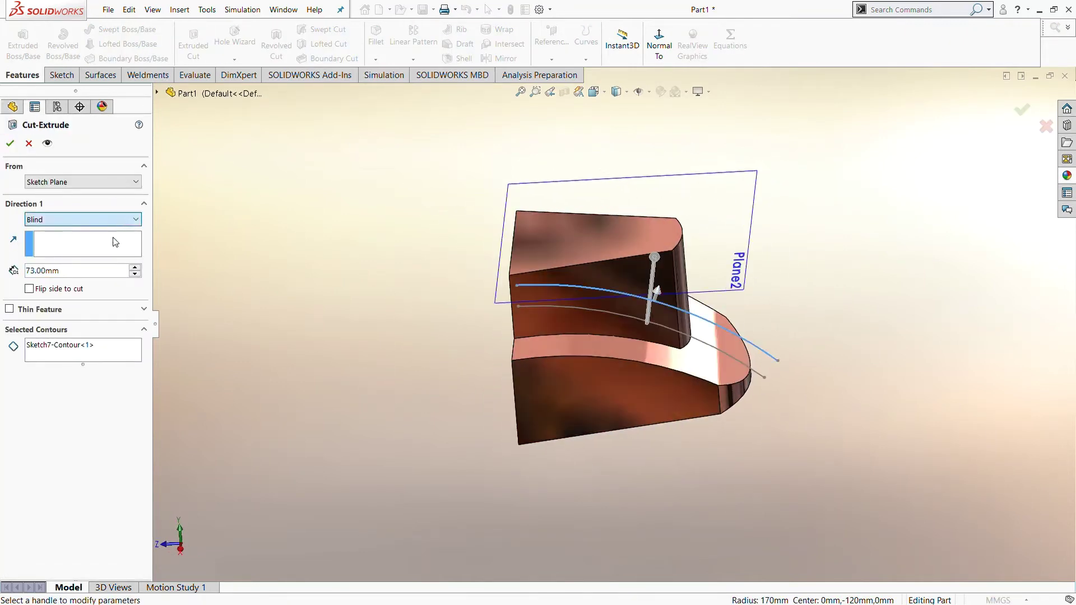
pyautogui.click(108, 253)
pyautogui.moveTo(336, 280); pyautogui.dragTo(264, 247, button='middle')
pyautogui.click(10, 143)
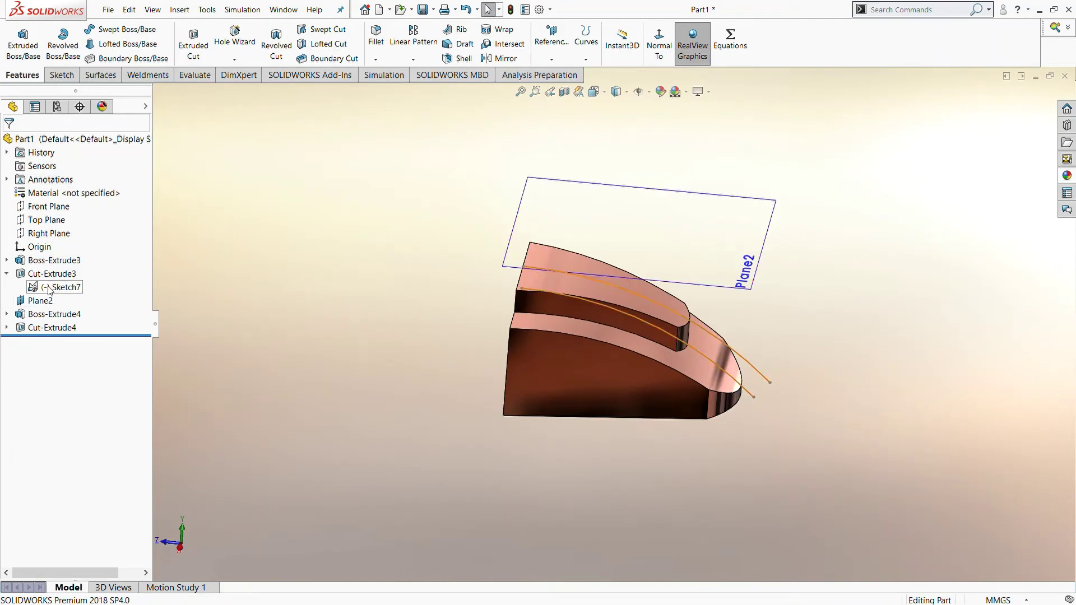
# Hide the offset reference plane and the two-arc cut sketch.
pyautogui.click(59, 300)
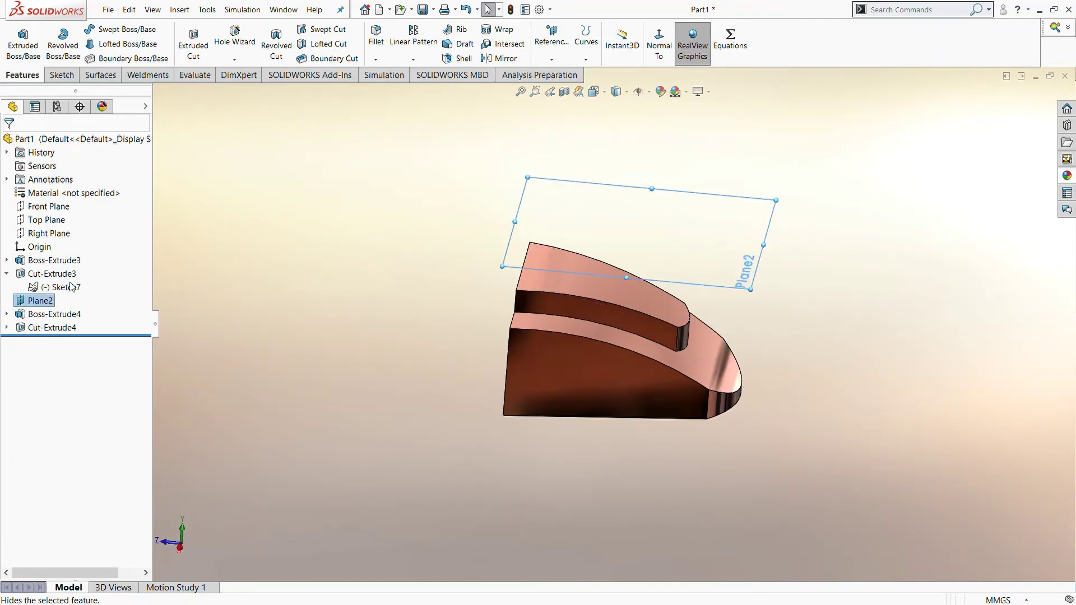
pyautogui.click(72, 287)
pyautogui.moveTo(307, 300); pyautogui.dragTo(370, 182, button='middle')
# Draft the outer side faces of the block and the raised boss by 15 degrees, using the Top Plane as neutral plane.
pyautogui.click(465, 45)
pyautogui.moveTo(385, 331); pyautogui.dragTo(426, 395, button='middle')
pyautogui.click(218, 94)
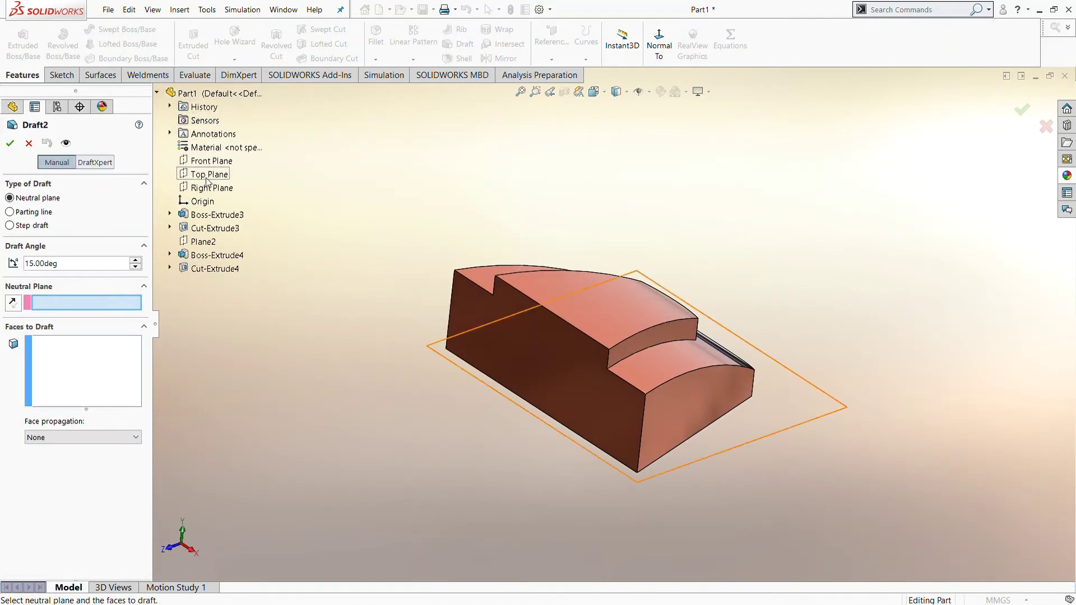
pyautogui.click(208, 175)
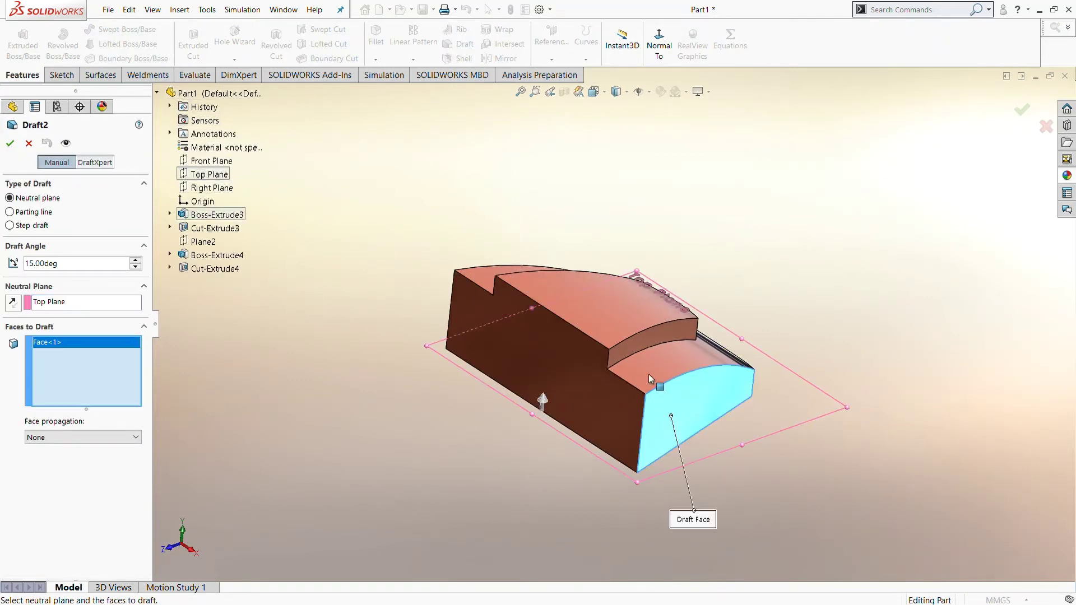
pyautogui.moveTo(627, 352); pyautogui.dragTo(541, 273, button='middle')
pyautogui.click(541, 274)
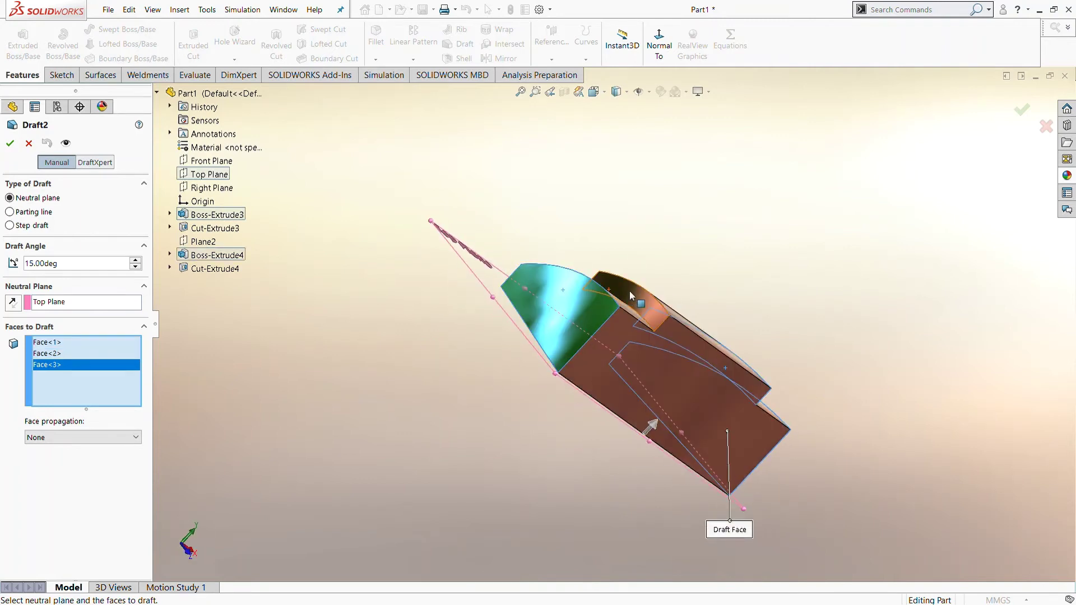
pyautogui.click(630, 291)
pyautogui.moveTo(630, 291); pyautogui.dragTo(358, 280, button='middle')
pyautogui.click(11, 143)
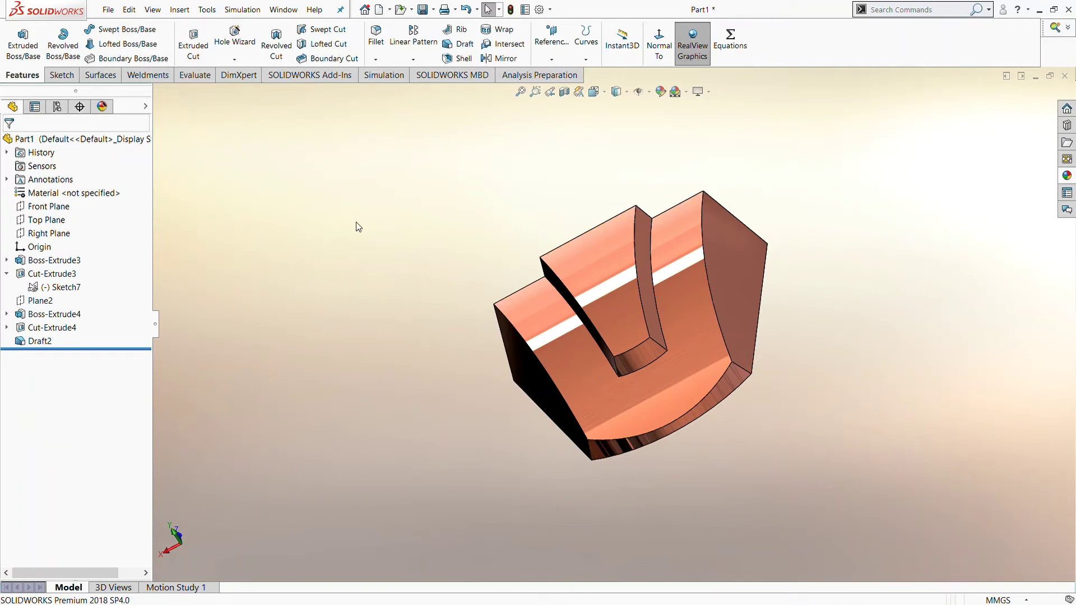
# Fillet the four upright corner edges beside the arched end faces of the block and boss with a 10 mm radius.
pyautogui.moveTo(355, 228); pyautogui.dragTo(380, 187, button='middle')
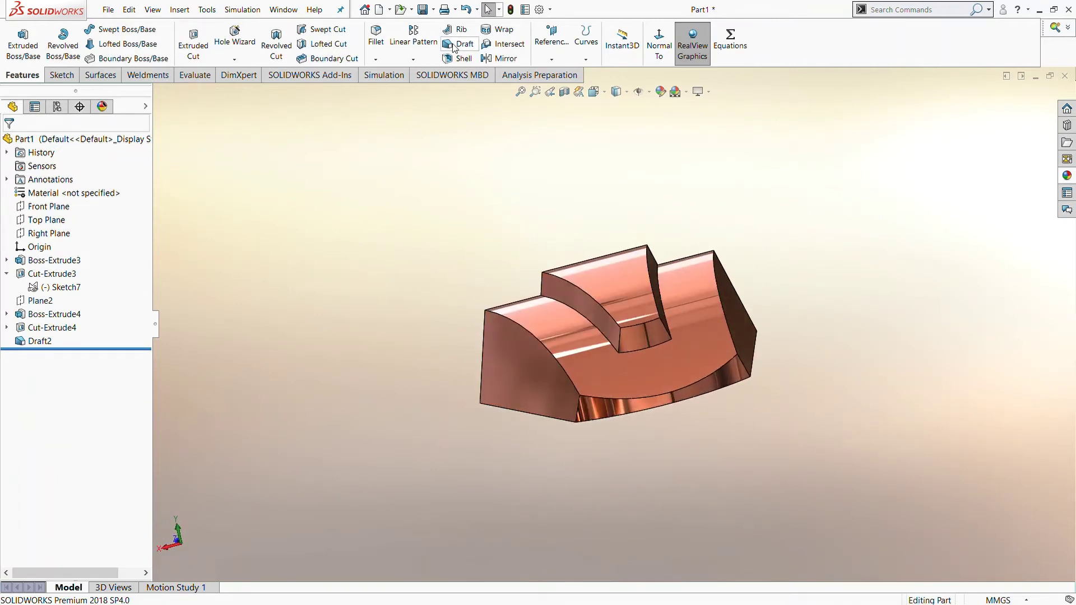
pyautogui.scroll(-3, 568, 341)
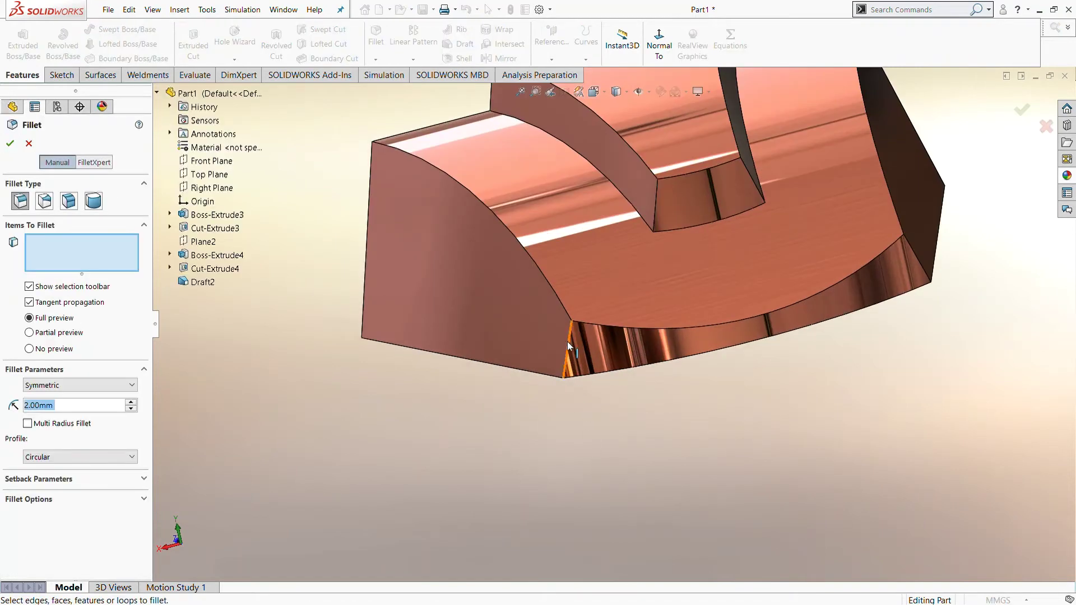
pyautogui.click(568, 342)
pyautogui.click(656, 207)
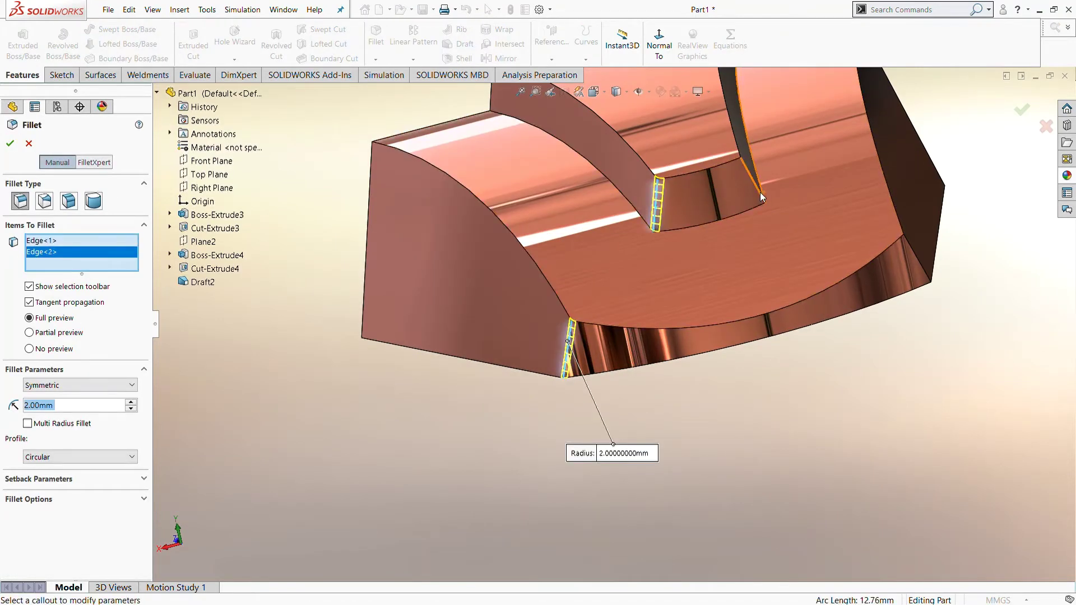
pyautogui.click(757, 191)
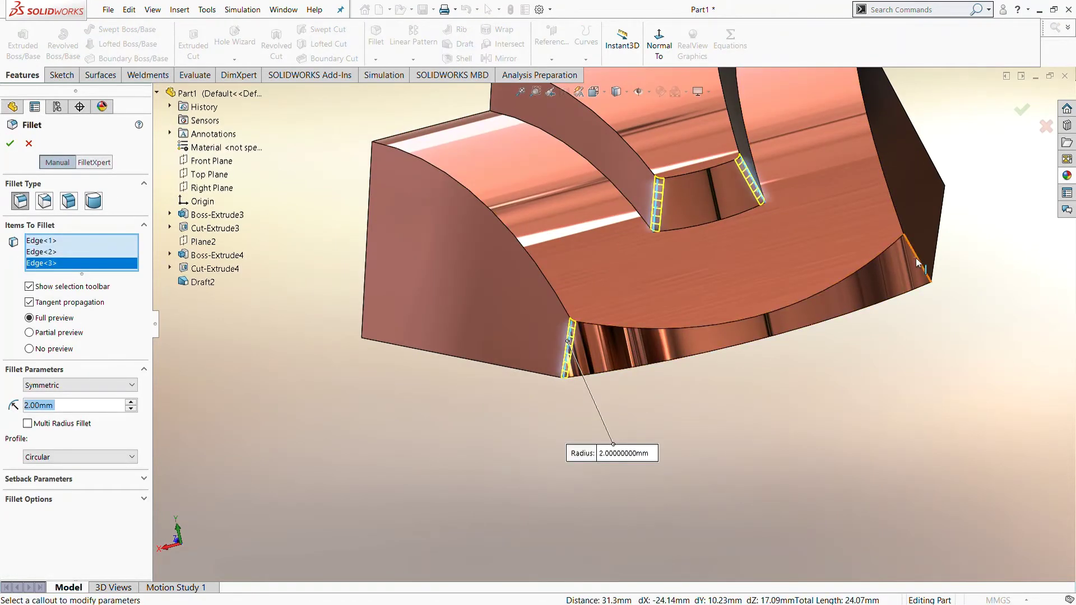
pyautogui.click(914, 259)
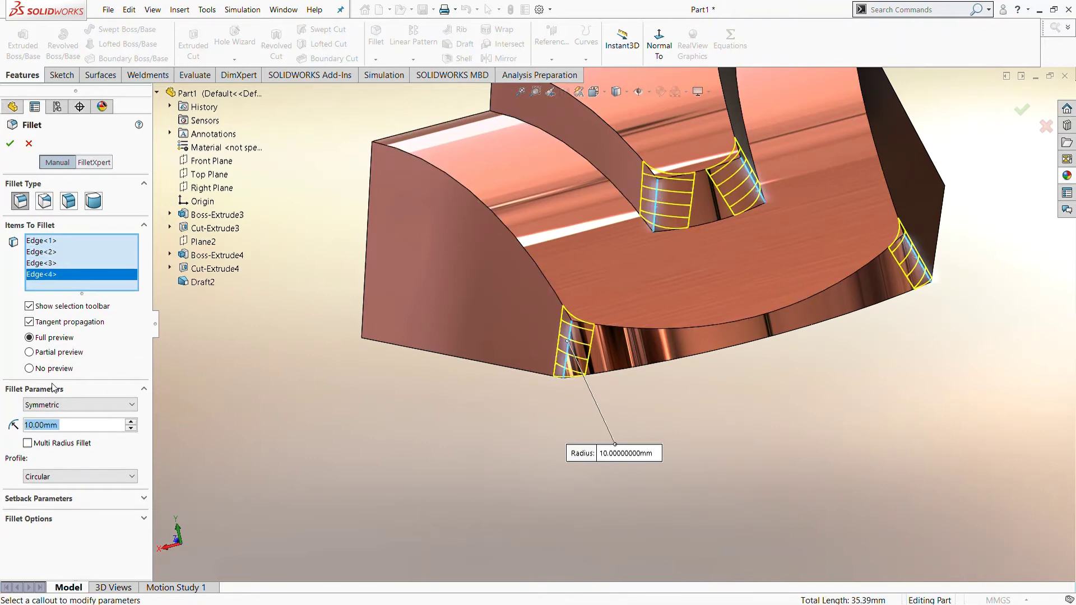
pyautogui.click(15, 140)
# Fillet the block's top edge loop and the boss's top and base edge loops with a 6 mm radius.
pyautogui.scroll(3, 349, 379)
pyautogui.moveTo(349, 379); pyautogui.dragTo(400, 384, button='middle')
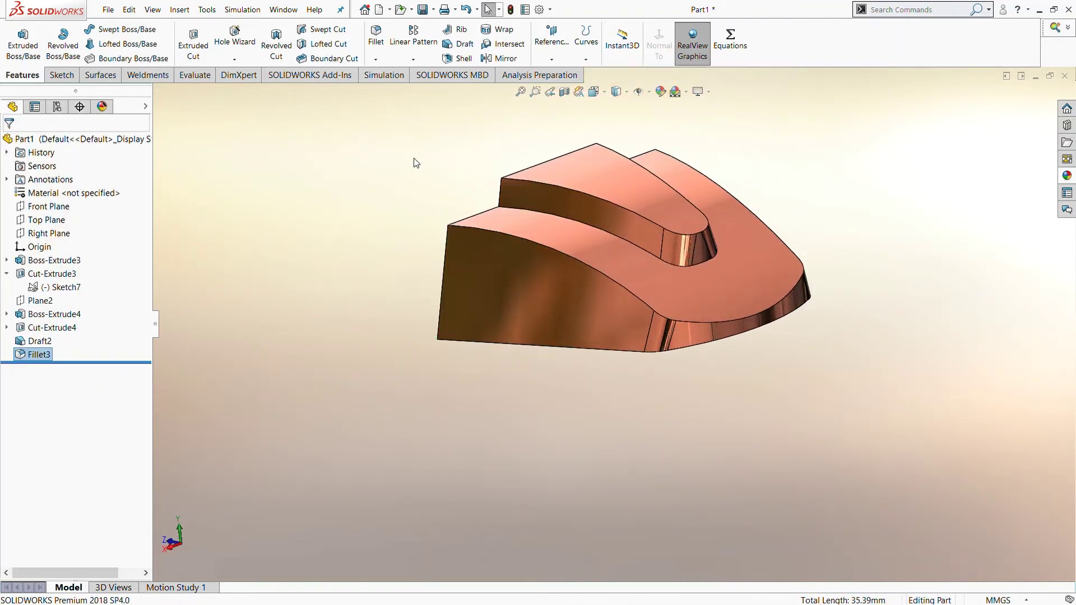
pyautogui.click(612, 280)
pyautogui.write('2')
pyautogui.press('Return')
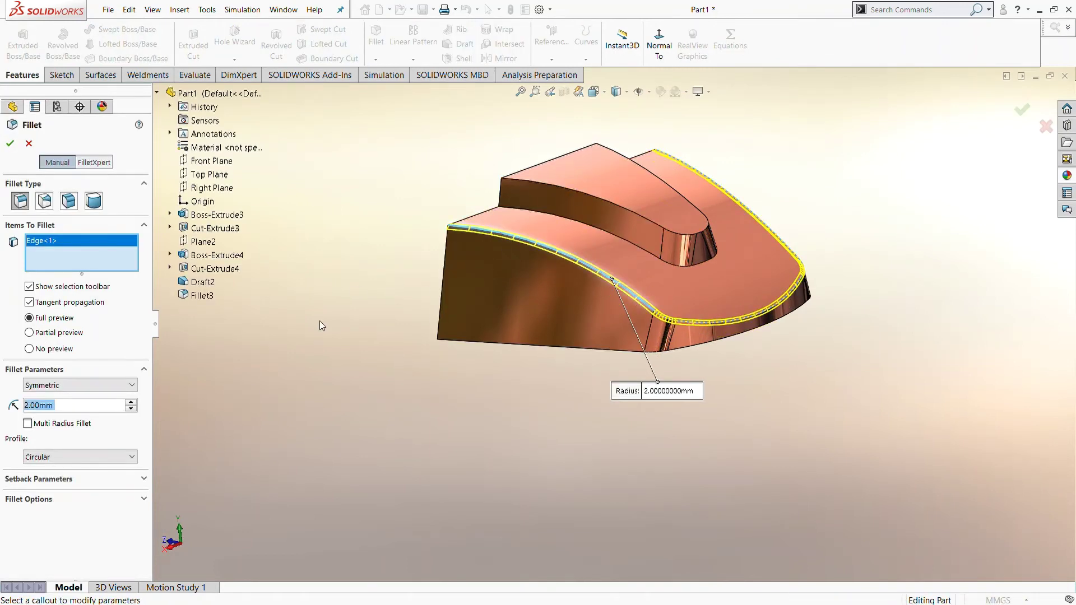
pyautogui.write('6')
pyautogui.press('Return')
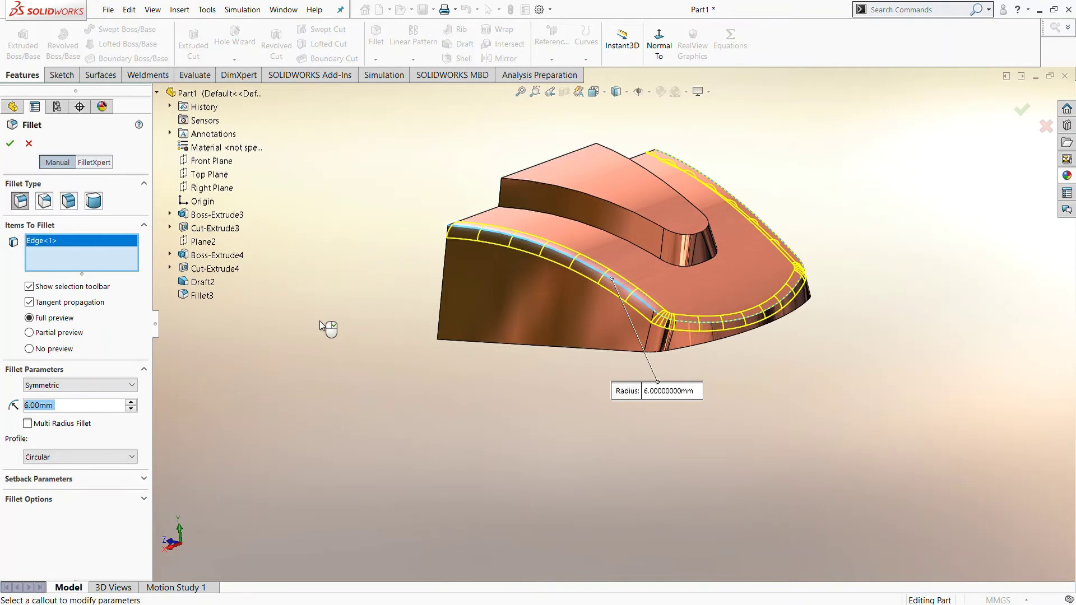
pyautogui.click(610, 230)
pyautogui.click(633, 211)
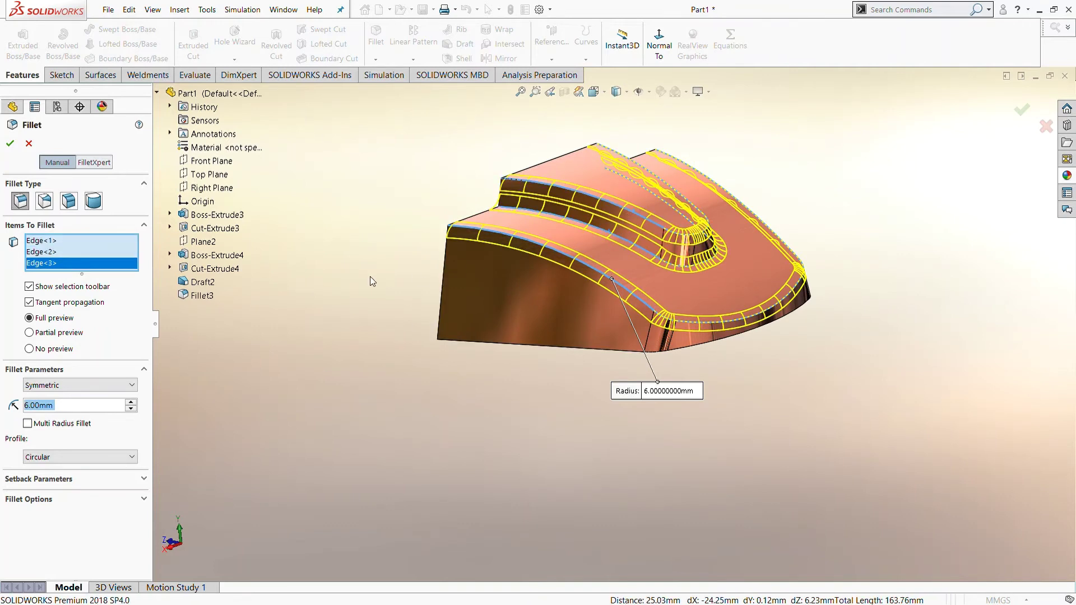
pyautogui.moveTo(370, 277)
pyautogui.mouseDown(button='middle')
pyautogui.moveTo(343, 339)
pyautogui.moveTo(278, 401)
pyautogui.moveTo(414, 310)
pyautogui.moveTo(813, 418)
pyautogui.moveTo(751, 387)
pyautogui.moveTo(739, 240)
pyautogui.moveTo(721, 274)
pyautogui.moveTo(735, 337)
pyautogui.moveTo(750, 272)
pyautogui.moveTo(579, 368)
pyautogui.moveTo(589, 358)
pyautogui.moveTo(579, 354)
pyautogui.moveTo(668, 310)
pyautogui.moveTo(525, 363)
pyautogui.moveTo(550, 365)
pyautogui.mouseUp(button='middle')
pyautogui.click(10, 144)
# Shell the body to 4 mm thickness, removing the flat end face and the bottom face.
pyautogui.click(460, 59)
pyautogui.click(522, 318)
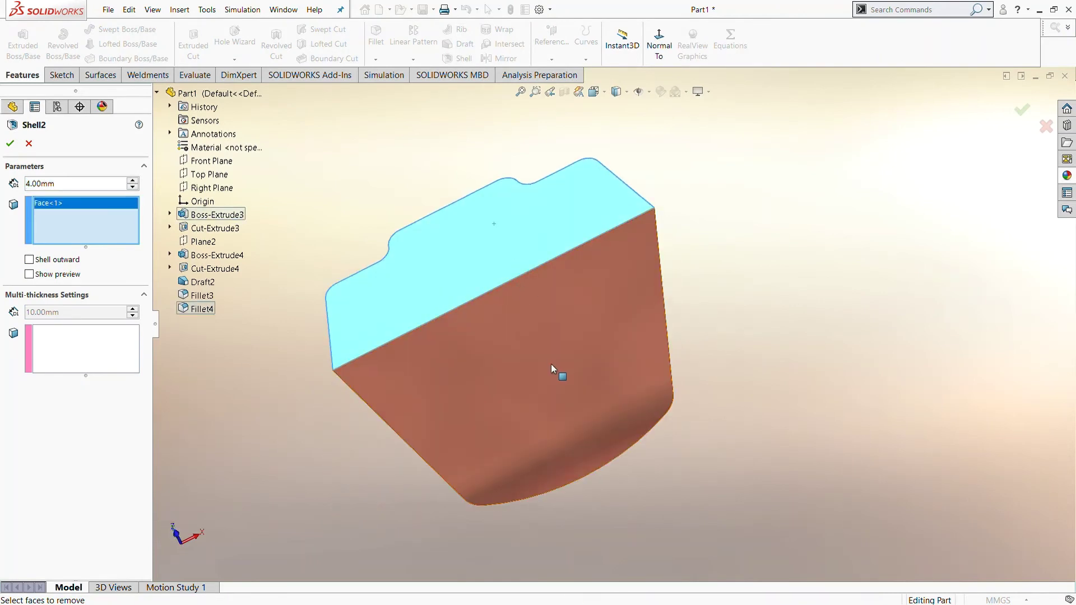
pyautogui.click(550, 365)
pyautogui.click(11, 143)
# Apply the wrought iron appearance to the 6 mm fillet faces.
pyautogui.moveTo(347, 220); pyautogui.dragTo(739, 303, button='middle')
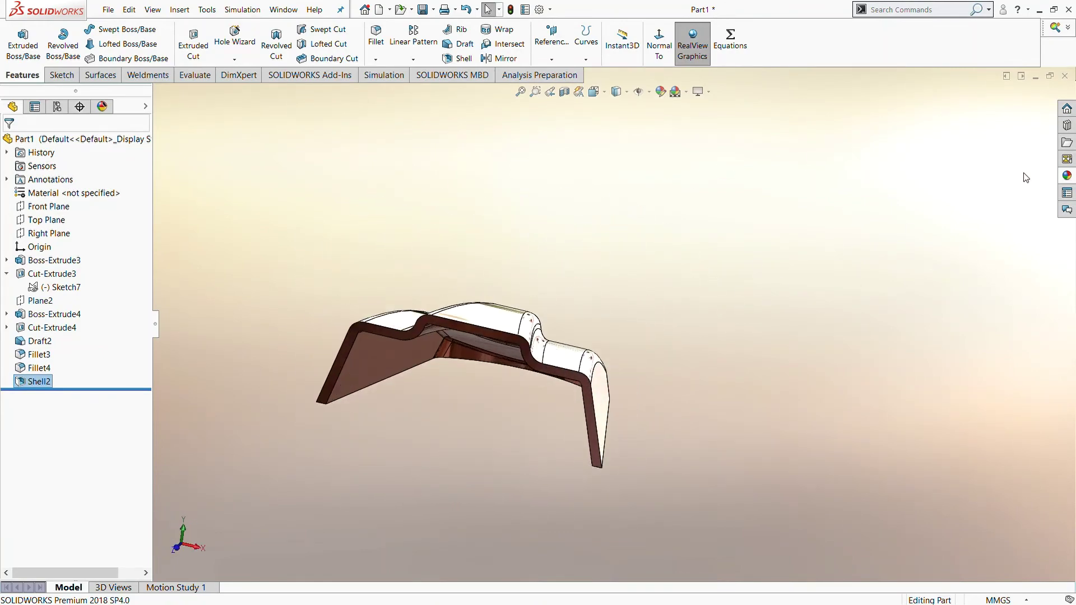
pyautogui.click(1066, 177)
pyautogui.scroll(-2, 971, 478)
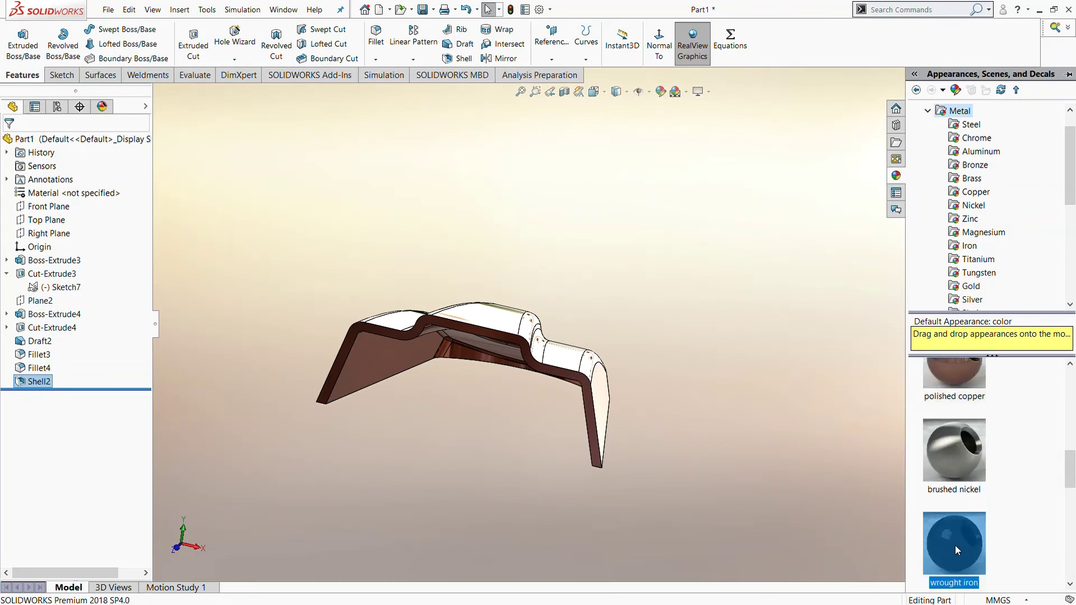
pyautogui.moveTo(959, 551); pyautogui.dragTo(180, 387)
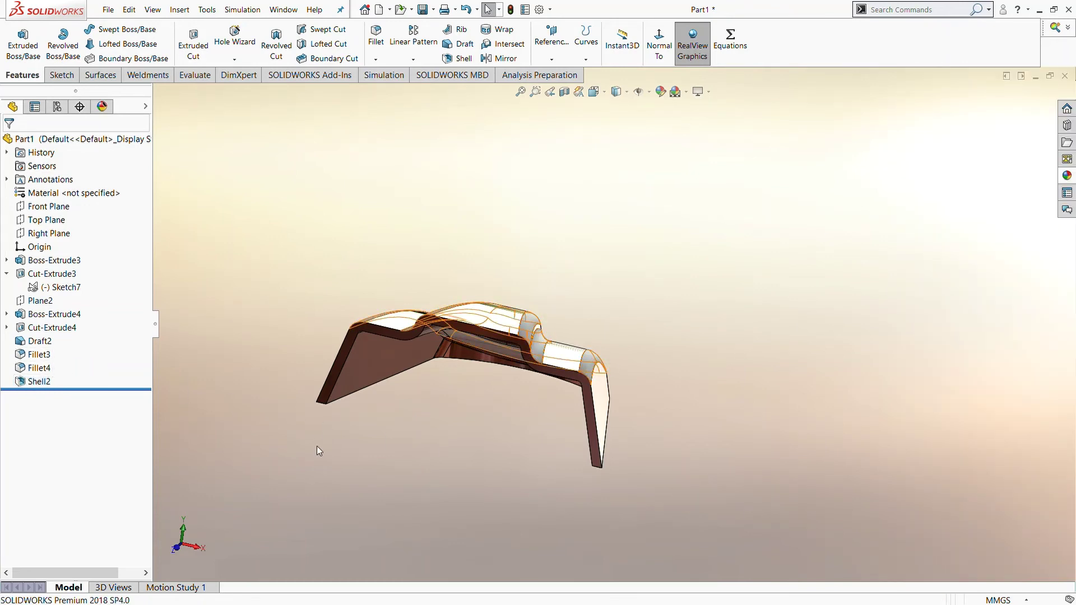
pyautogui.moveTo(969, 250); pyautogui.dragTo(761, 425, button='middle')
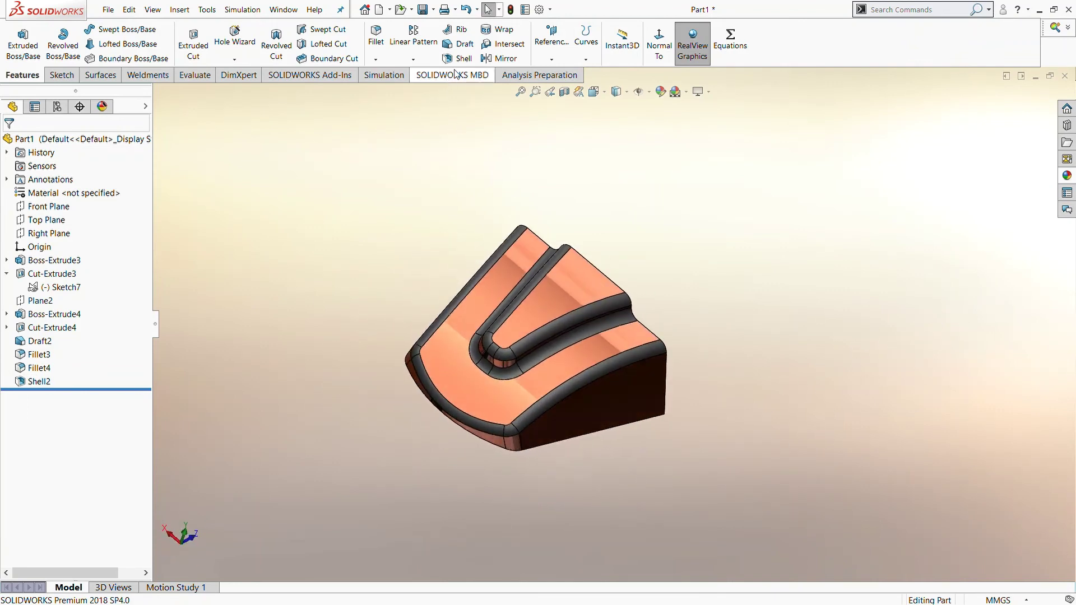
# Mirror the shelled body about the Front Plane with Merge solids enabled, and collapse the feature tree.
pyautogui.click(493, 59)
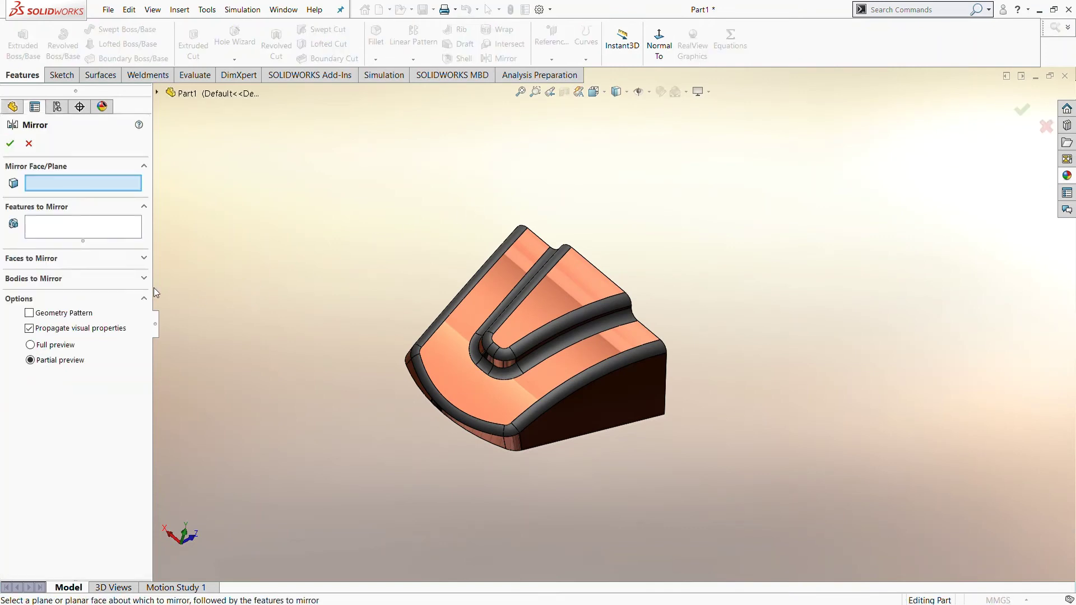
pyautogui.click(36, 279)
pyautogui.click(432, 358)
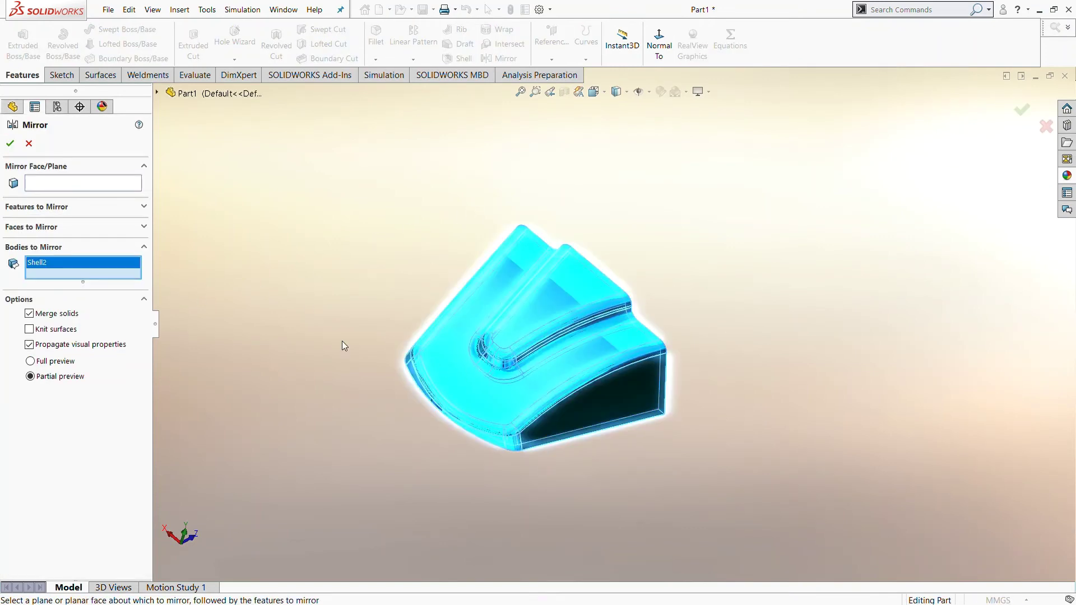
pyautogui.click(115, 183)
pyautogui.click(194, 80)
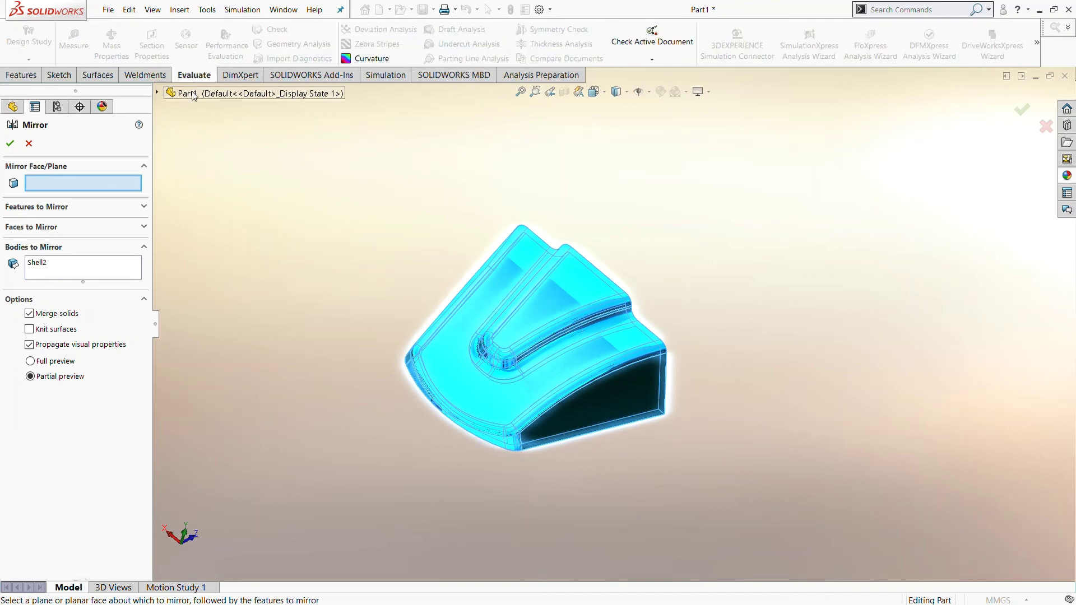
pyautogui.click(194, 94)
pyautogui.click(211, 161)
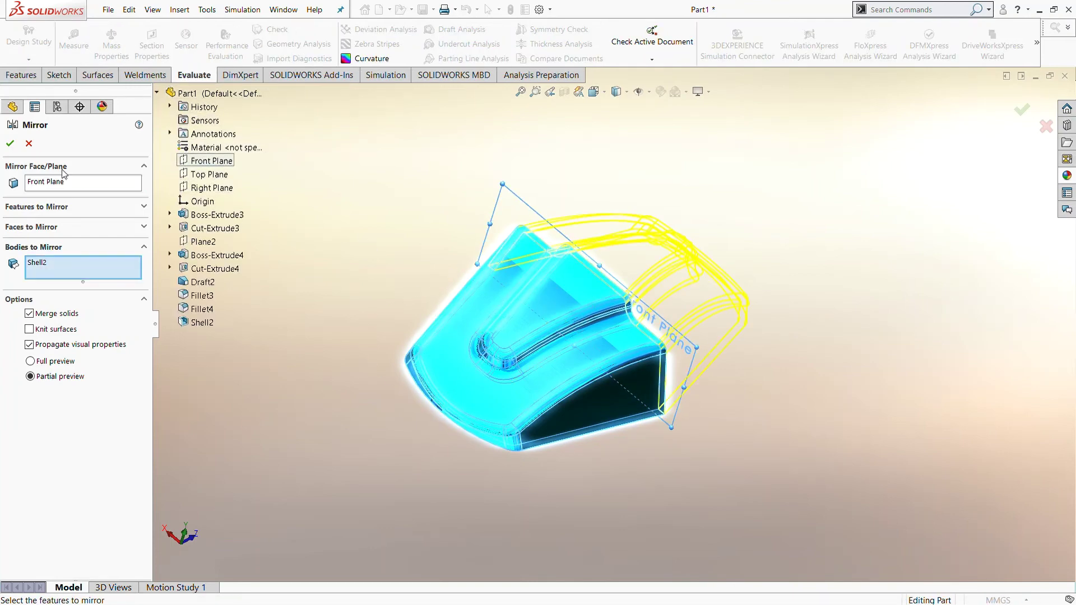
pyautogui.moveTo(378, 264); pyautogui.dragTo(791, 430, button='middle')
pyautogui.click(156, 324)
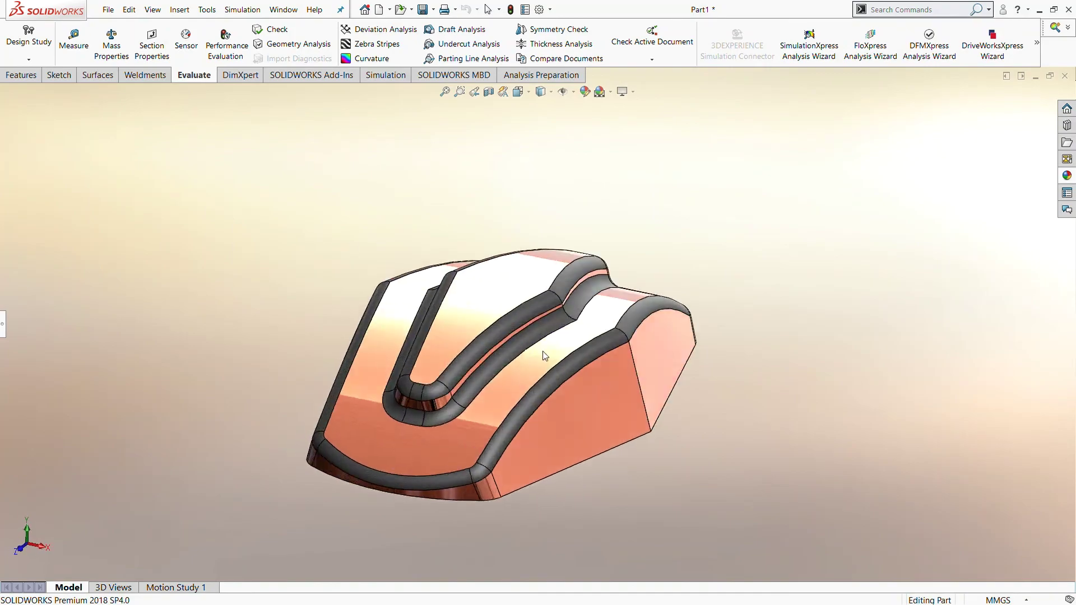
pyautogui.moveTo(542, 356); pyautogui.dragTo(301, 187, button='middle')
pyautogui.scroll(3, 546, 116)
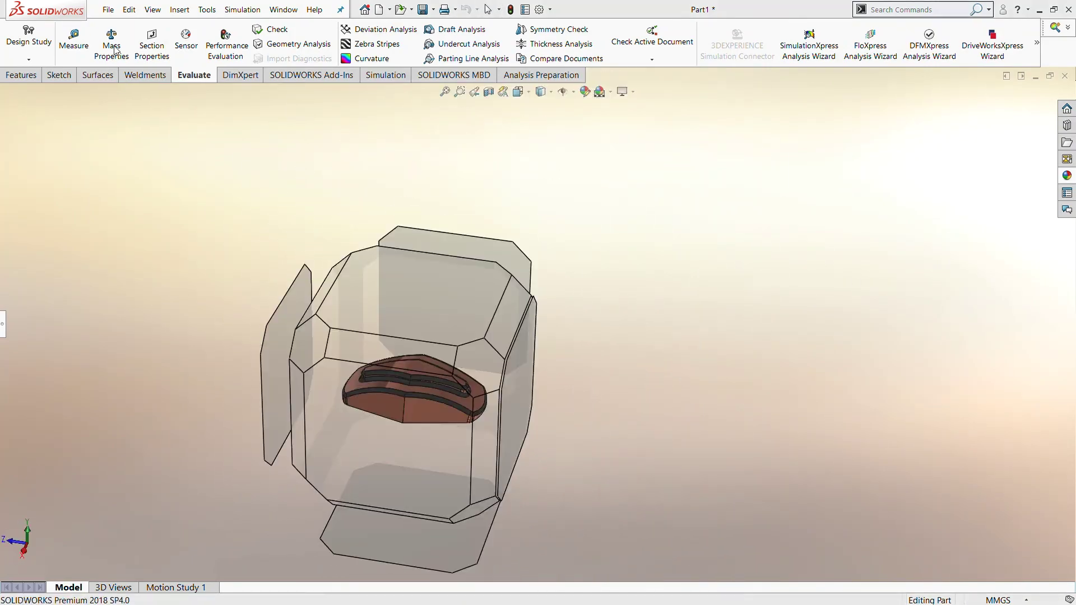